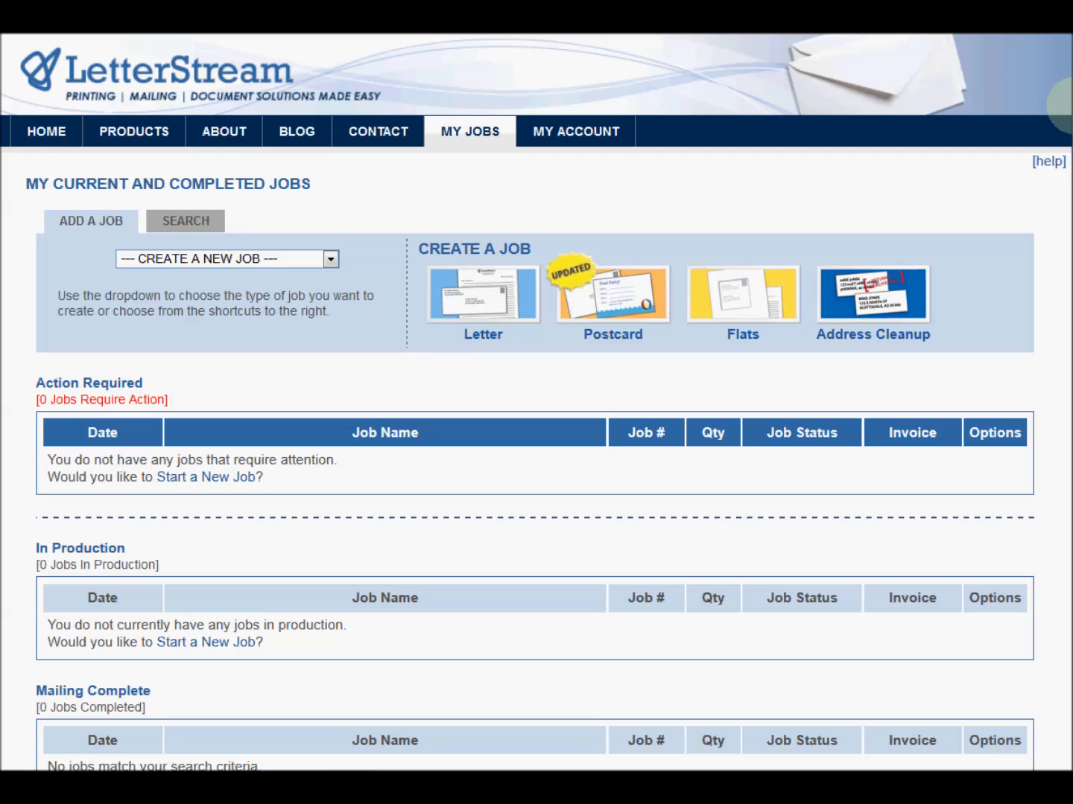
# View the LetterStream help page with its videos and topics, and return to the jobs list
pyautogui.click(1058, 163)
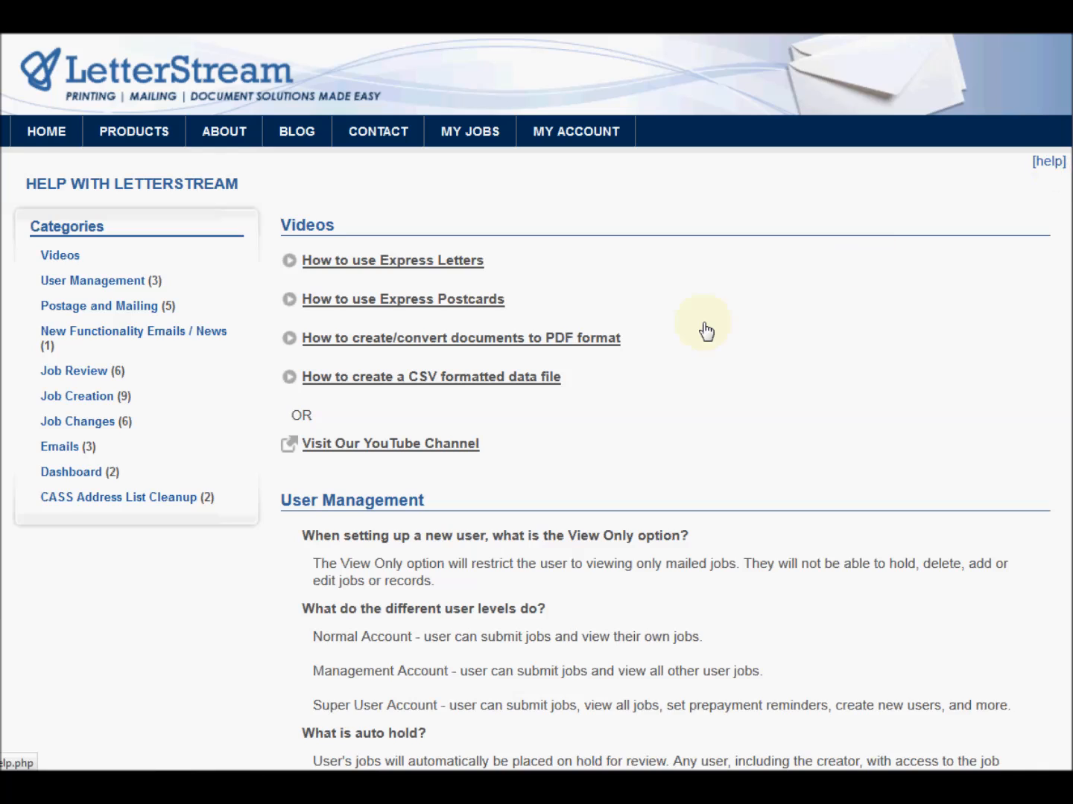
pyautogui.click(850, 349)
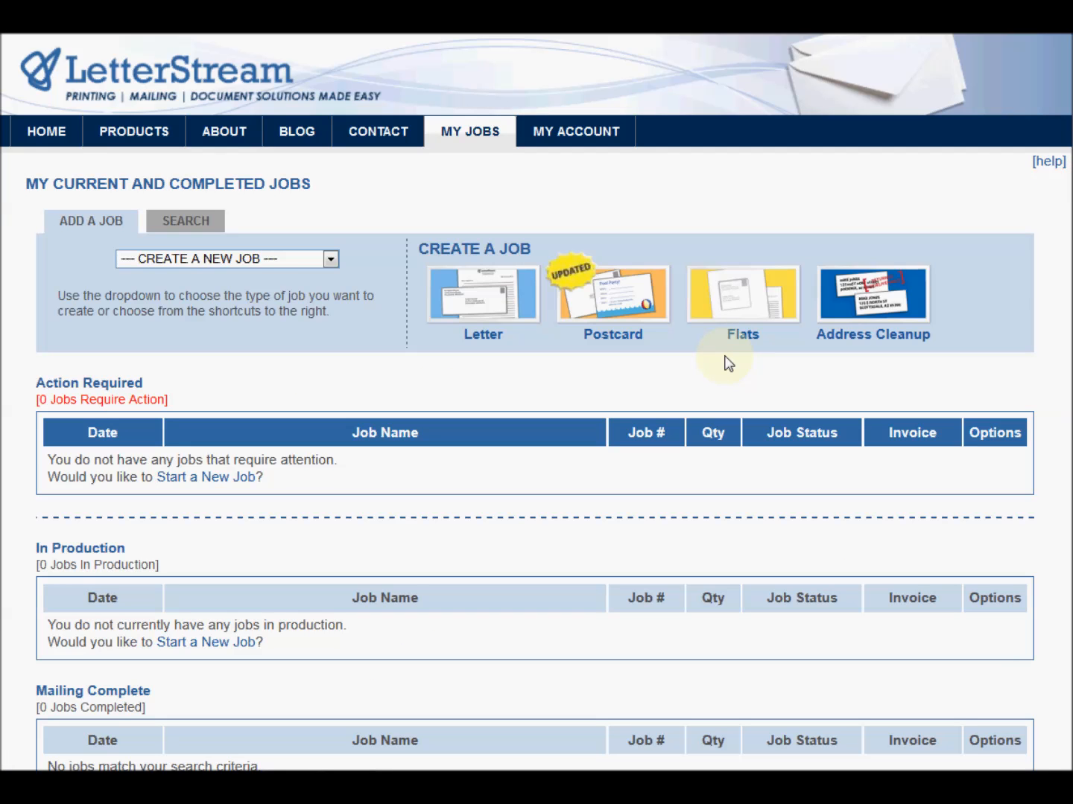
# Start a new job, look at the Windowed Letter (1stclass) and (Certified) types, and choose Windowed Letter +Cover (1stclass)
pyautogui.click(332, 259)
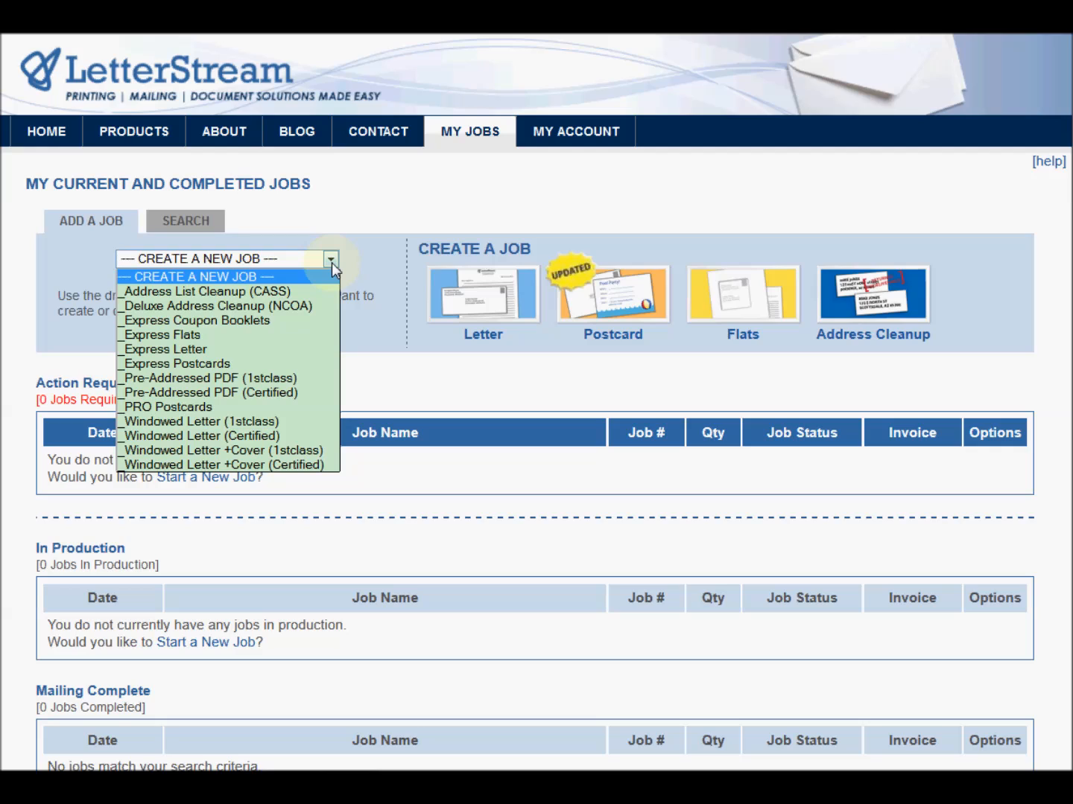
pyautogui.click(288, 426)
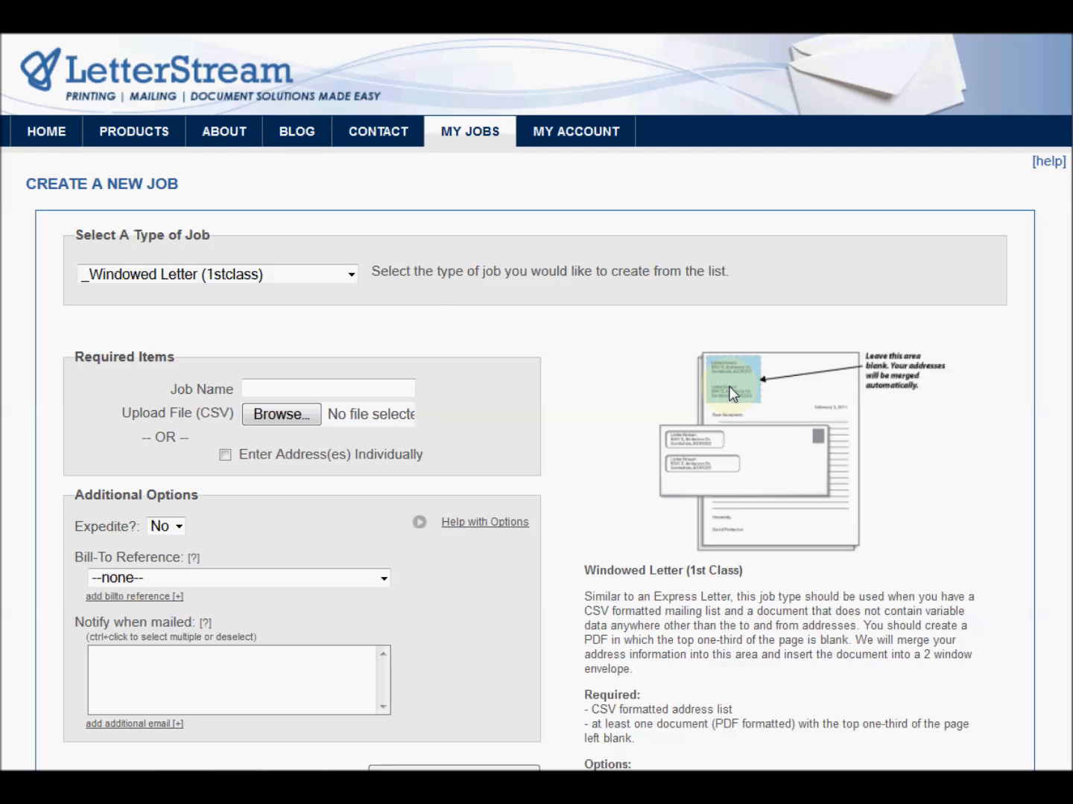
pyautogui.click(350, 275)
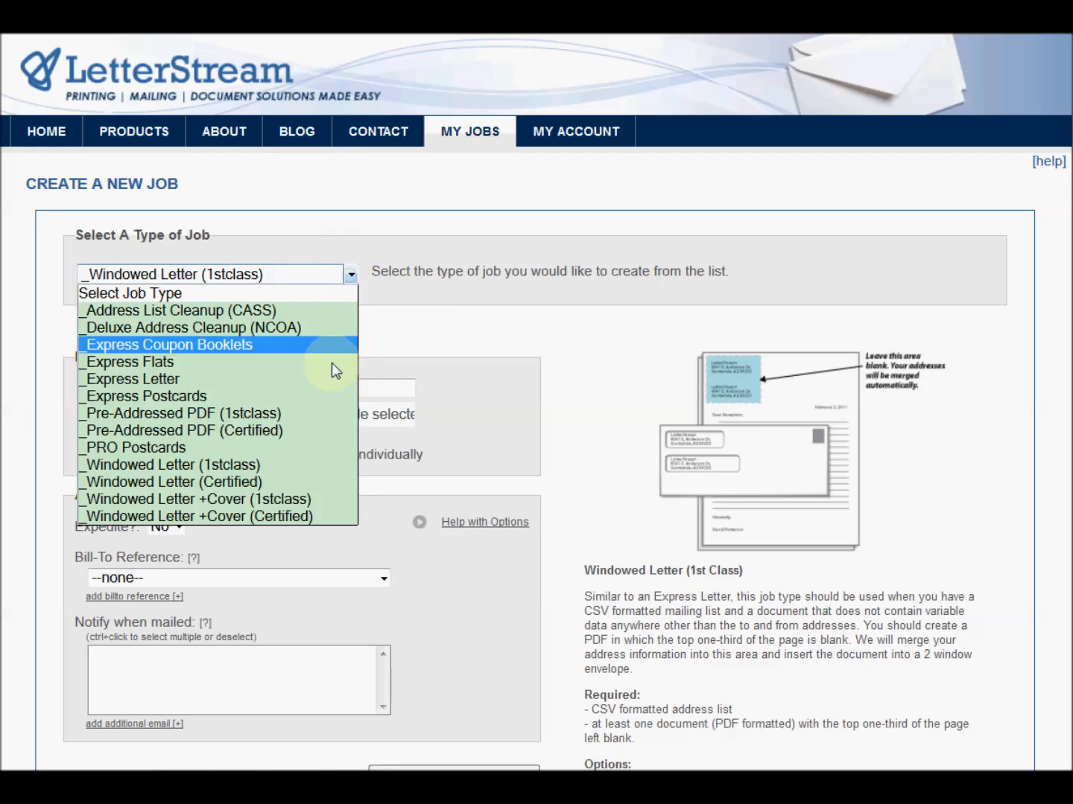
pyautogui.click(292, 483)
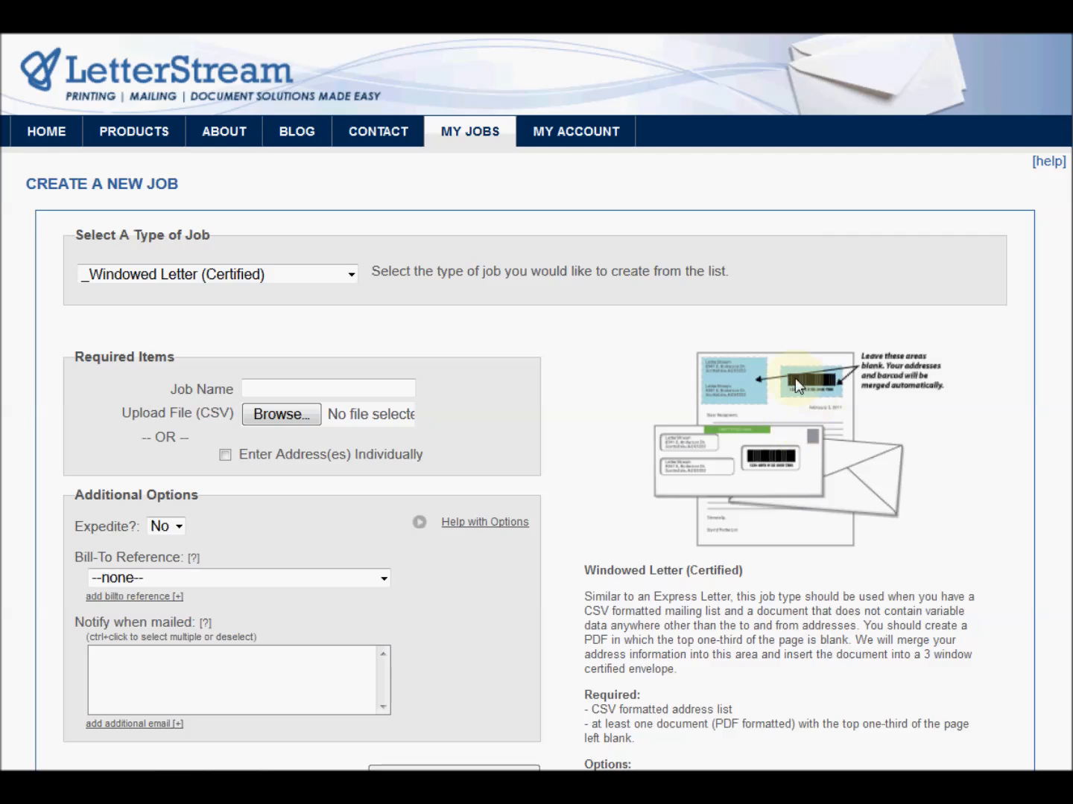
pyautogui.click(349, 274)
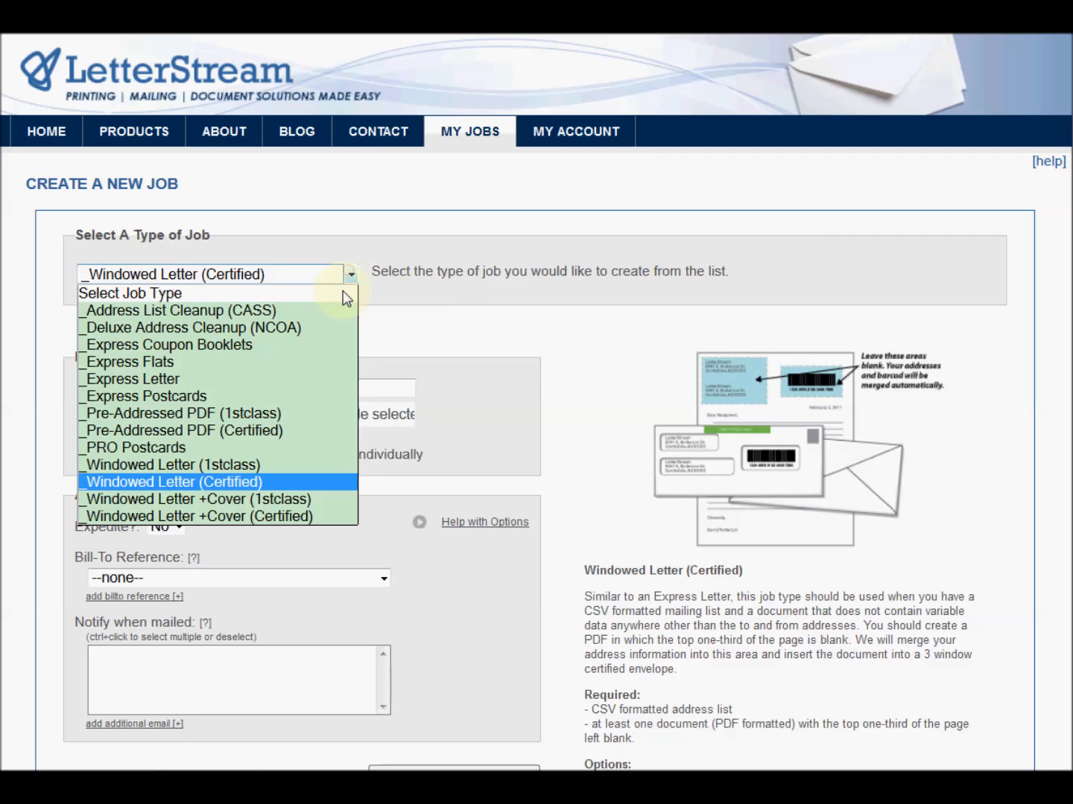
pyautogui.click(298, 500)
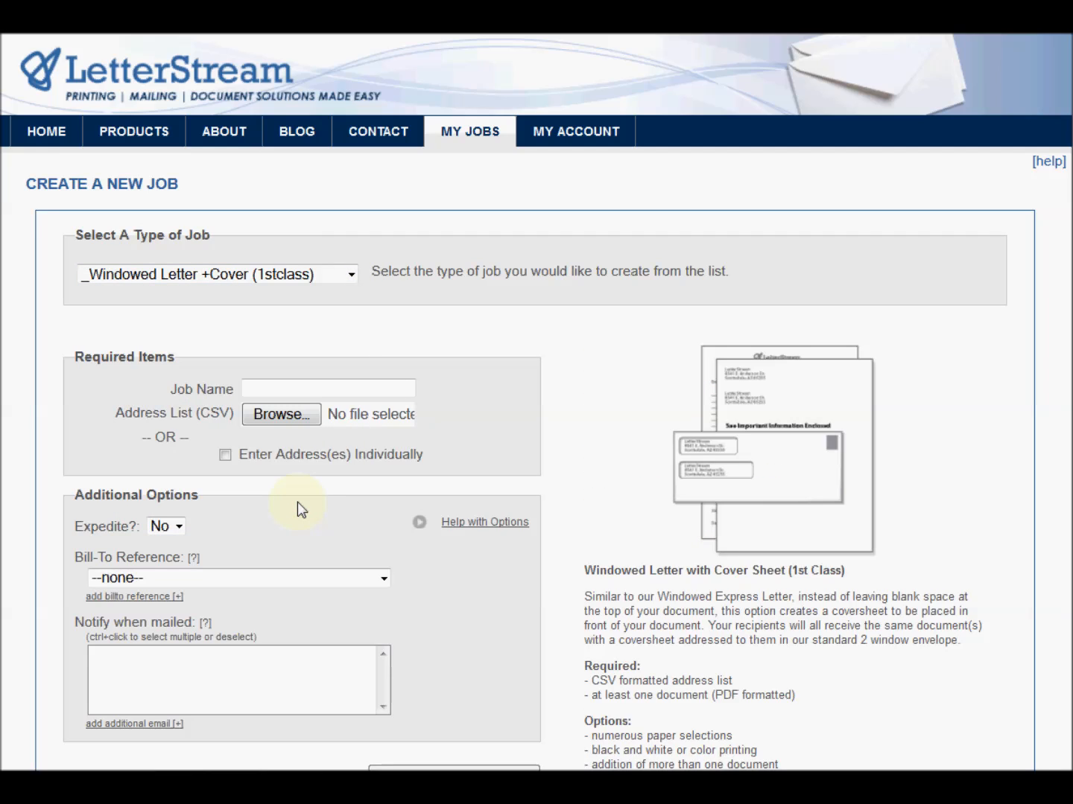
# Name the job "employee mailing", upload ExpressTestData.csv as its address list, and continue to field selection
pyautogui.click(274, 390)
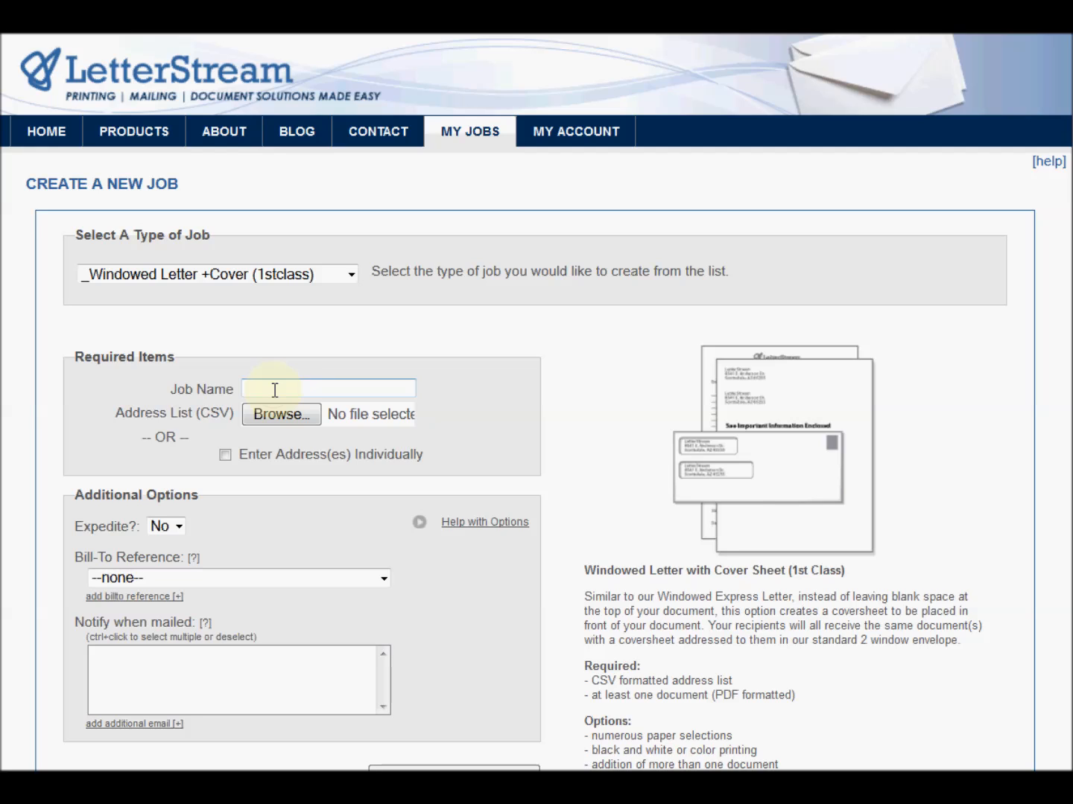
pyautogui.click(275, 391)
pyautogui.write('employee mailing')
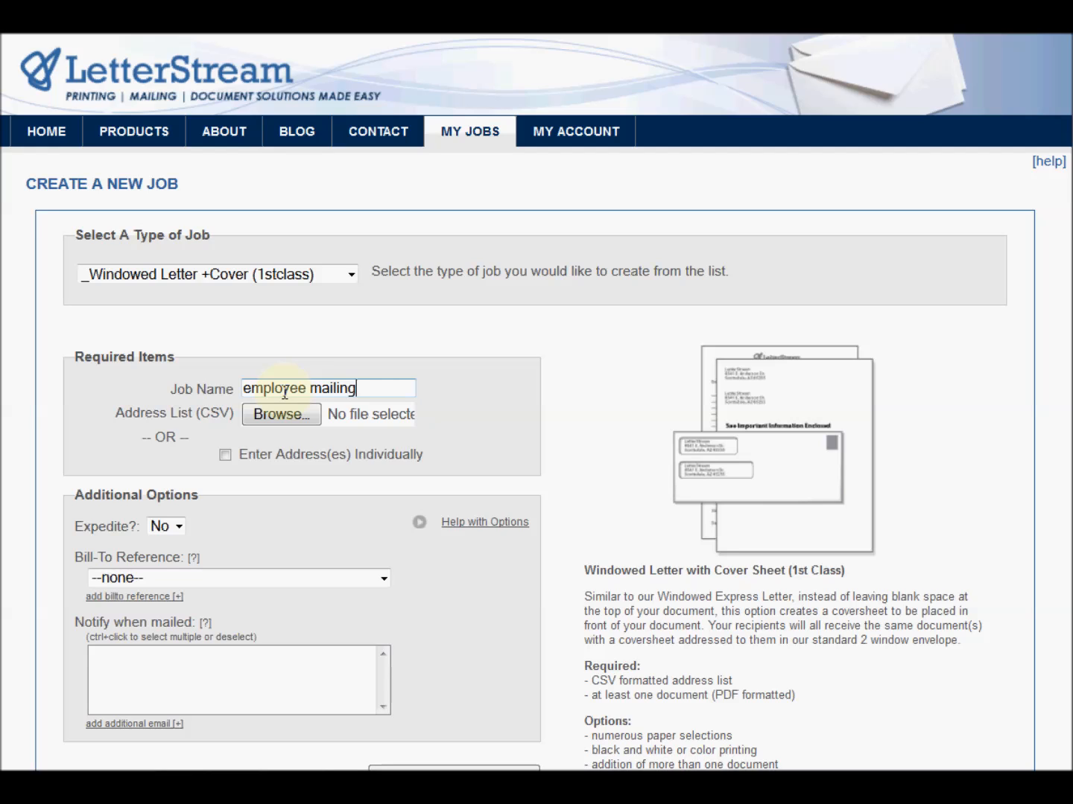
pyautogui.click(272, 416)
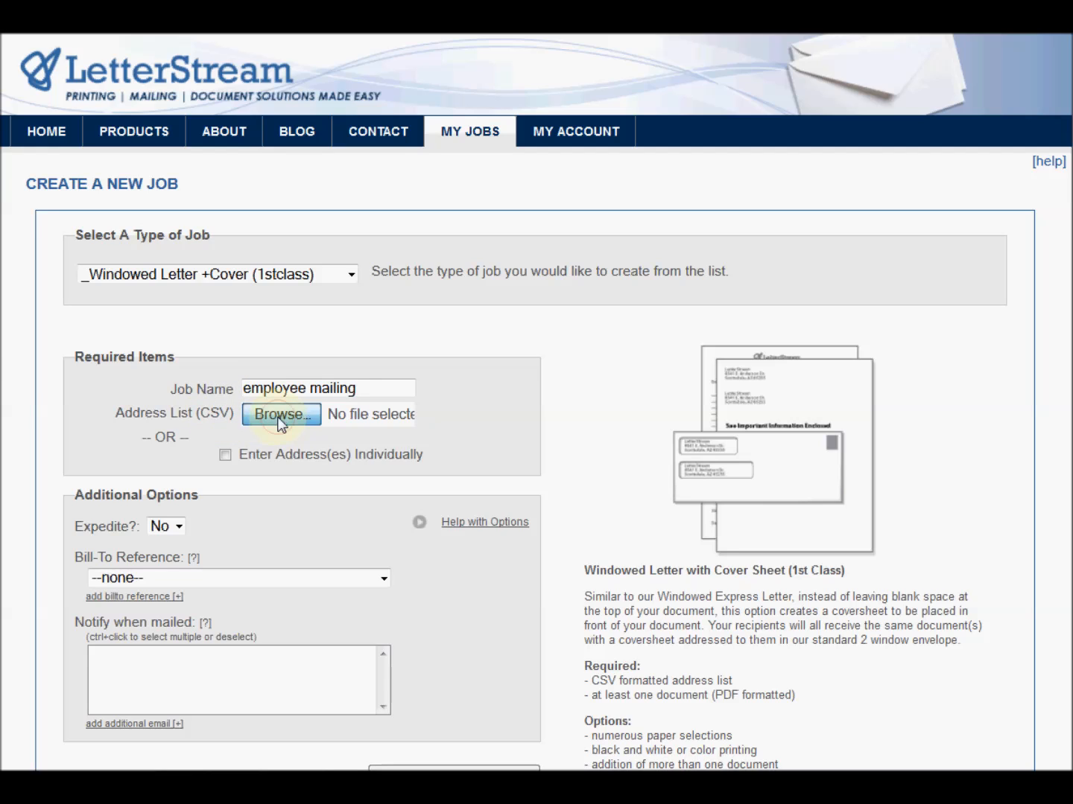
pyautogui.doubleClick(17, 104)
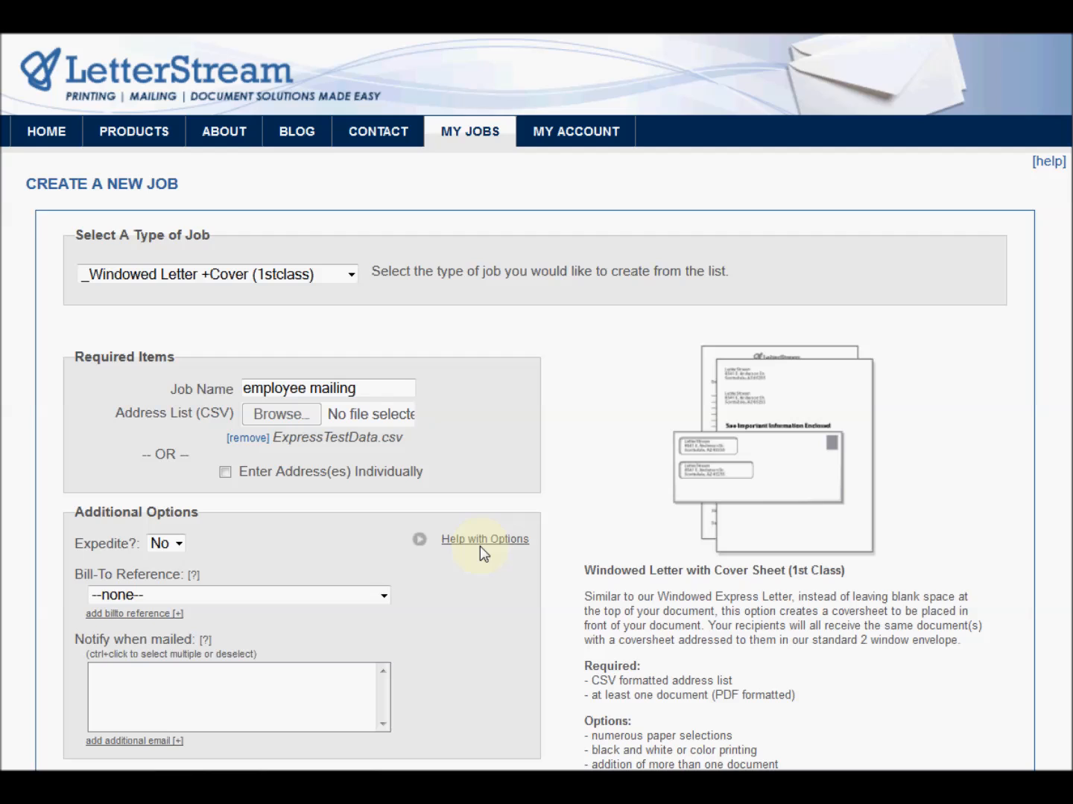
pyautogui.scroll(-2, 840, 576)
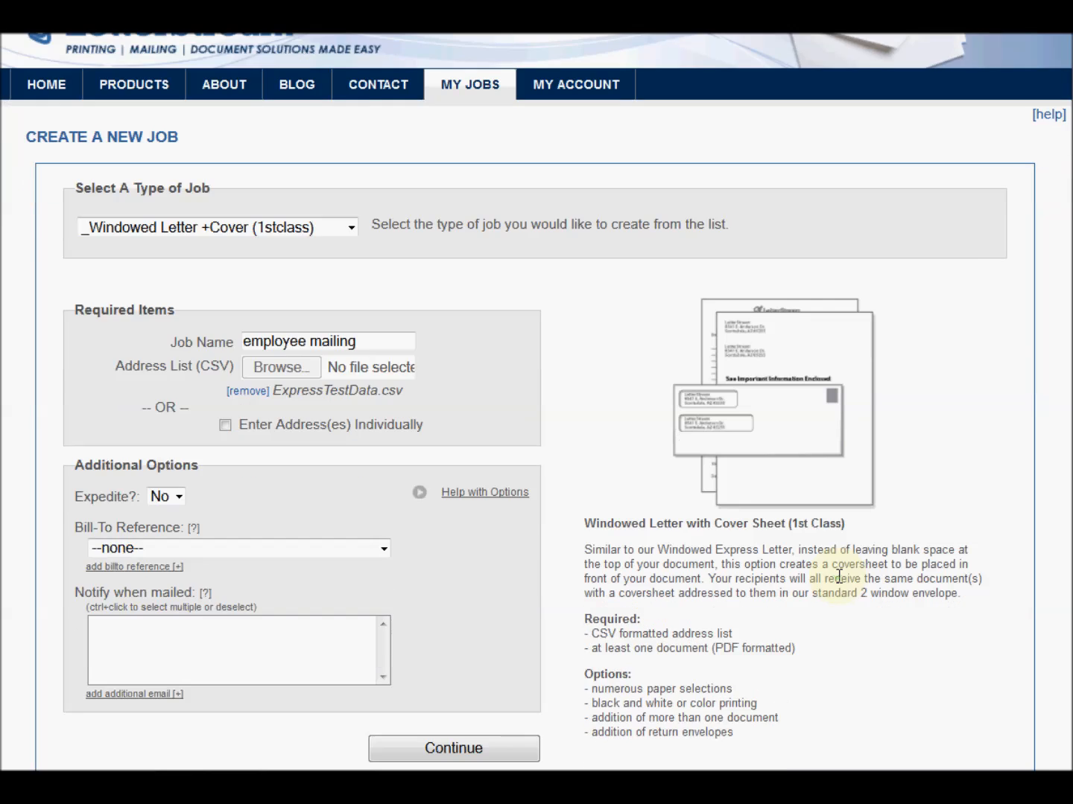
pyautogui.click(453, 655)
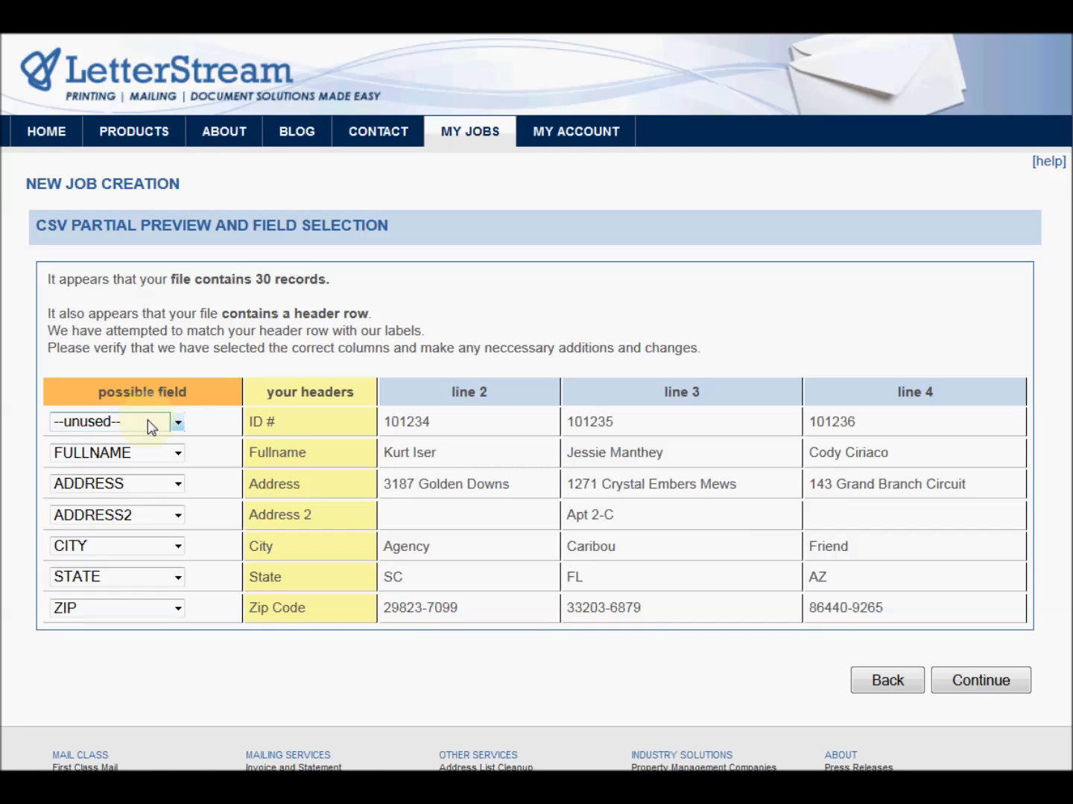
# Map the ID # column of the address list to ACCTNO and accept the field selection
pyautogui.click(178, 422)
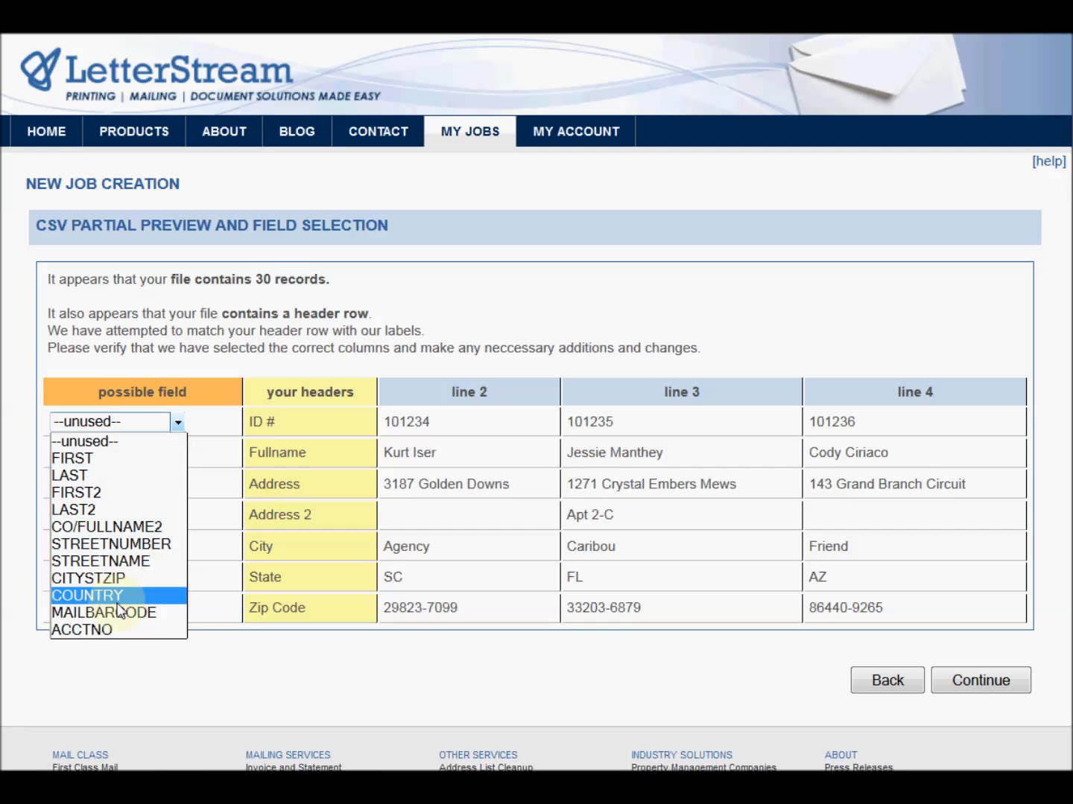
pyautogui.click(114, 628)
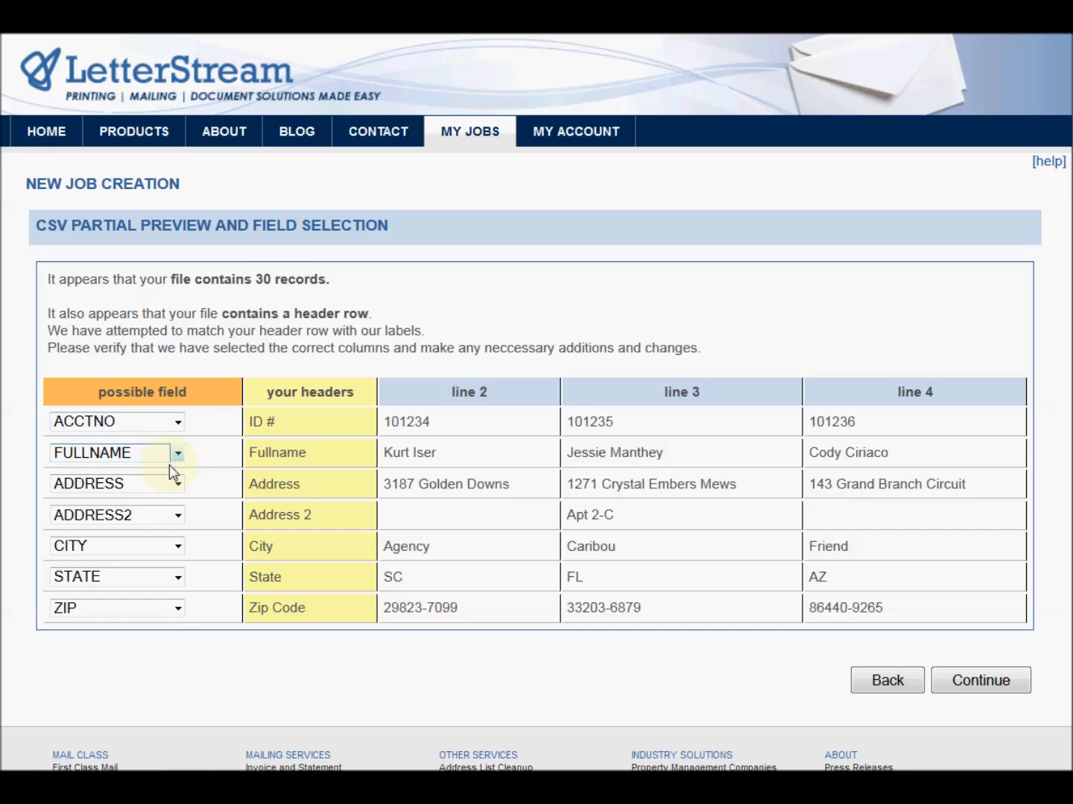
pyautogui.click(957, 680)
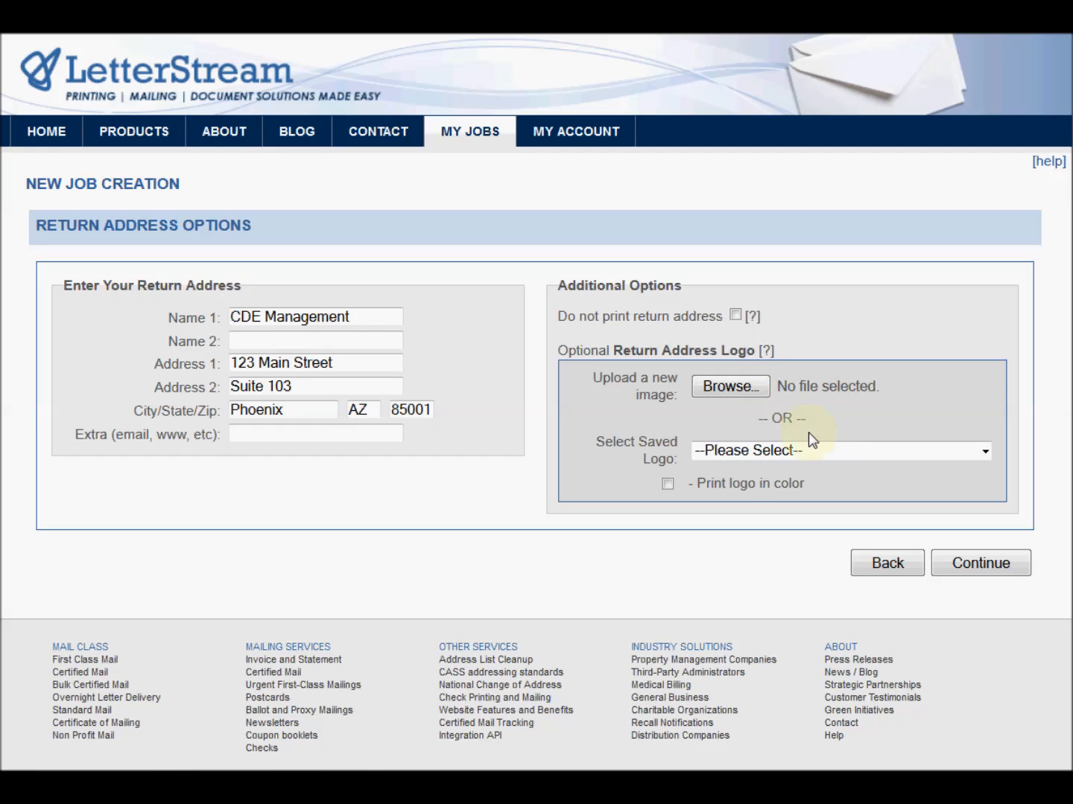
# Look through the saved return address logos and accept the prefilled return address without a logo
pyautogui.click(830, 452)
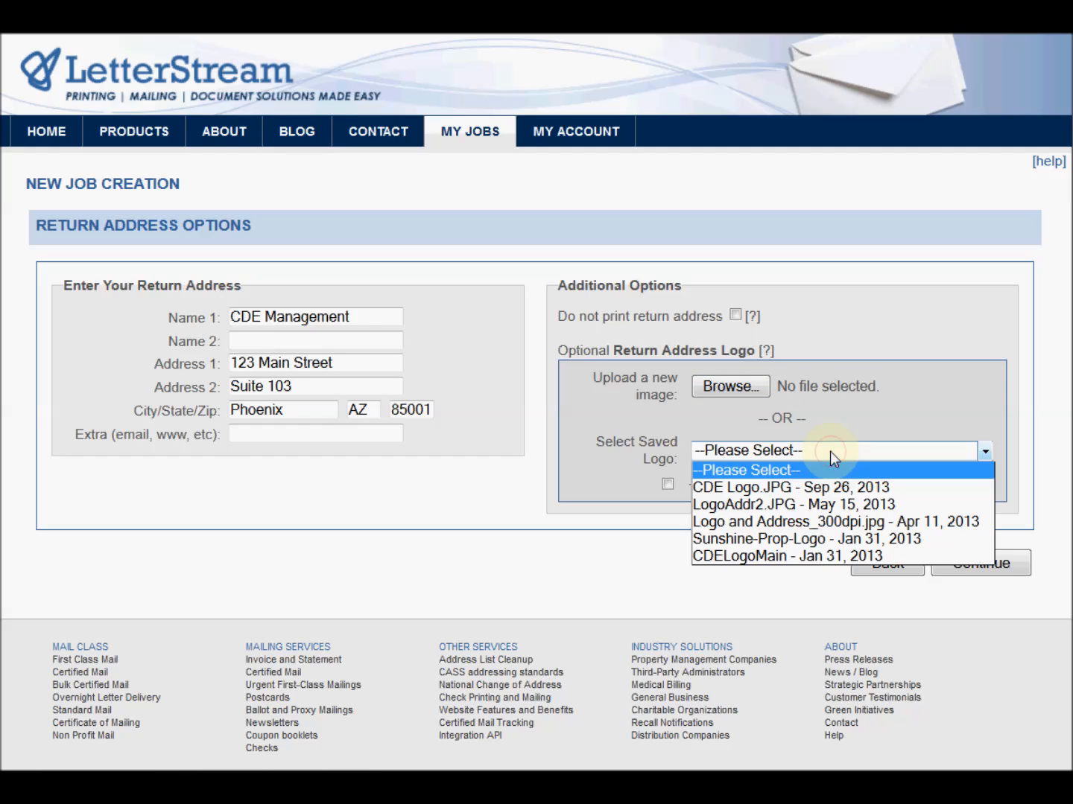
pyautogui.click(829, 452)
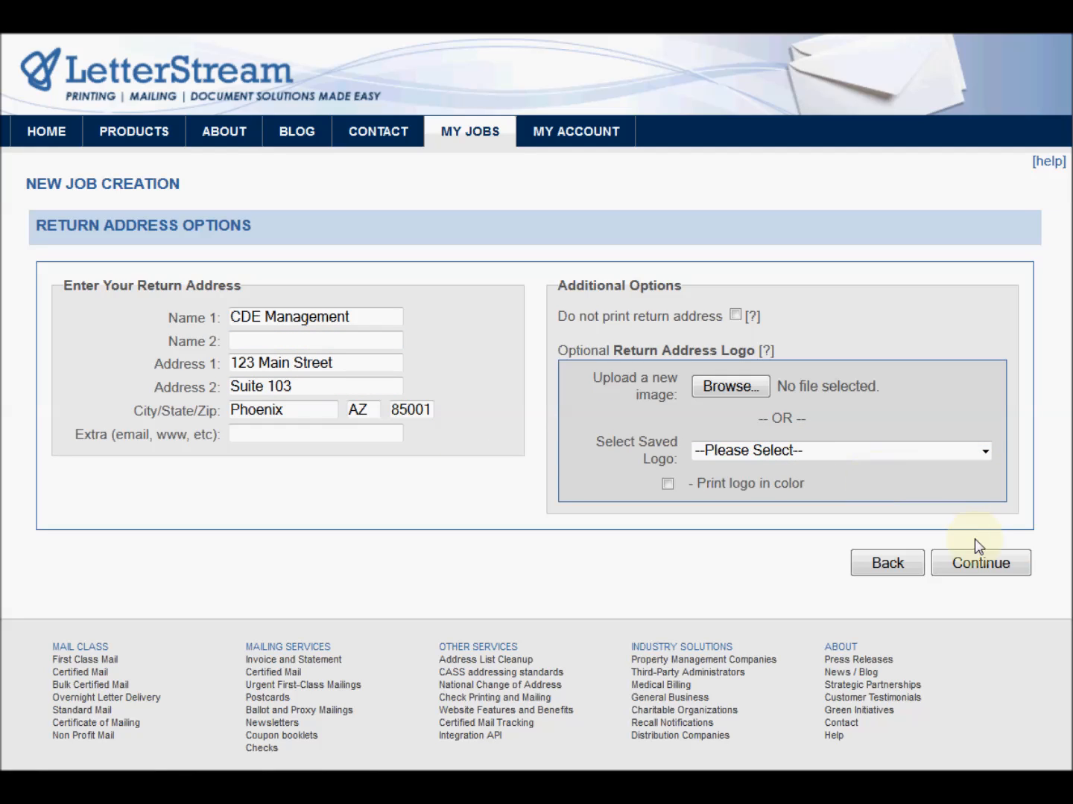
pyautogui.click(985, 559)
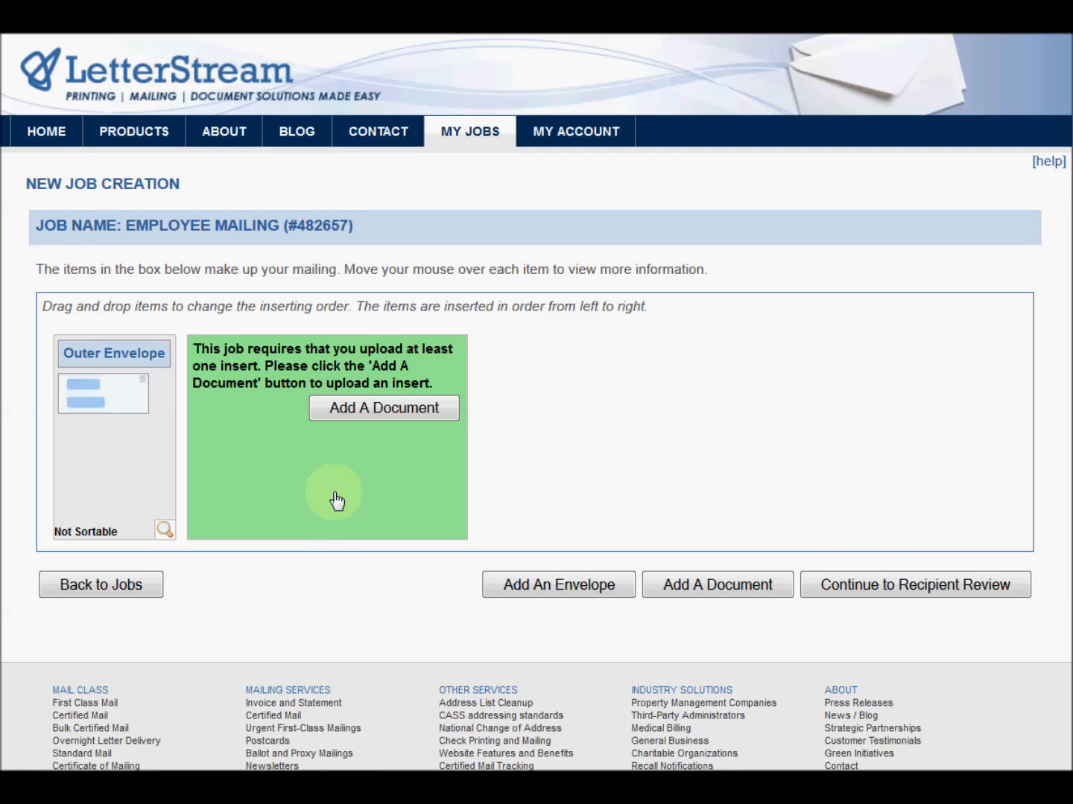
# Begin adding an insert document, check the saved documents, and choose the FLSAwithplans PDF as the file to upload
pyautogui.click(366, 413)
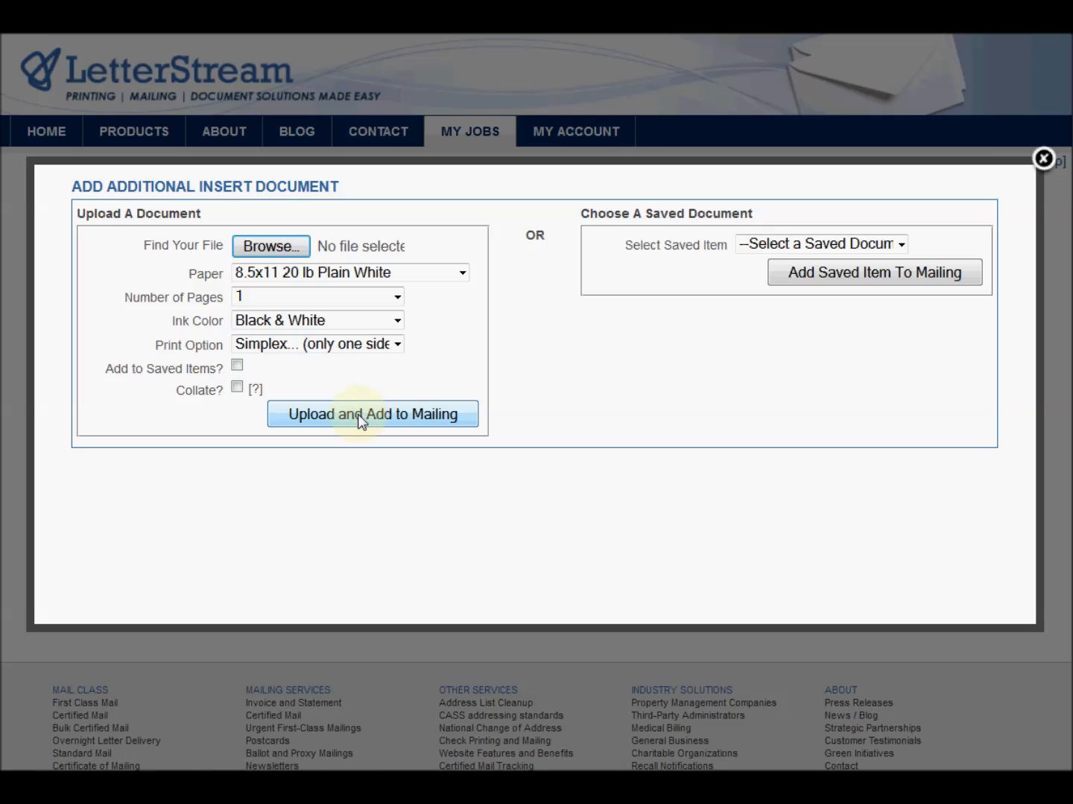
pyautogui.click(817, 250)
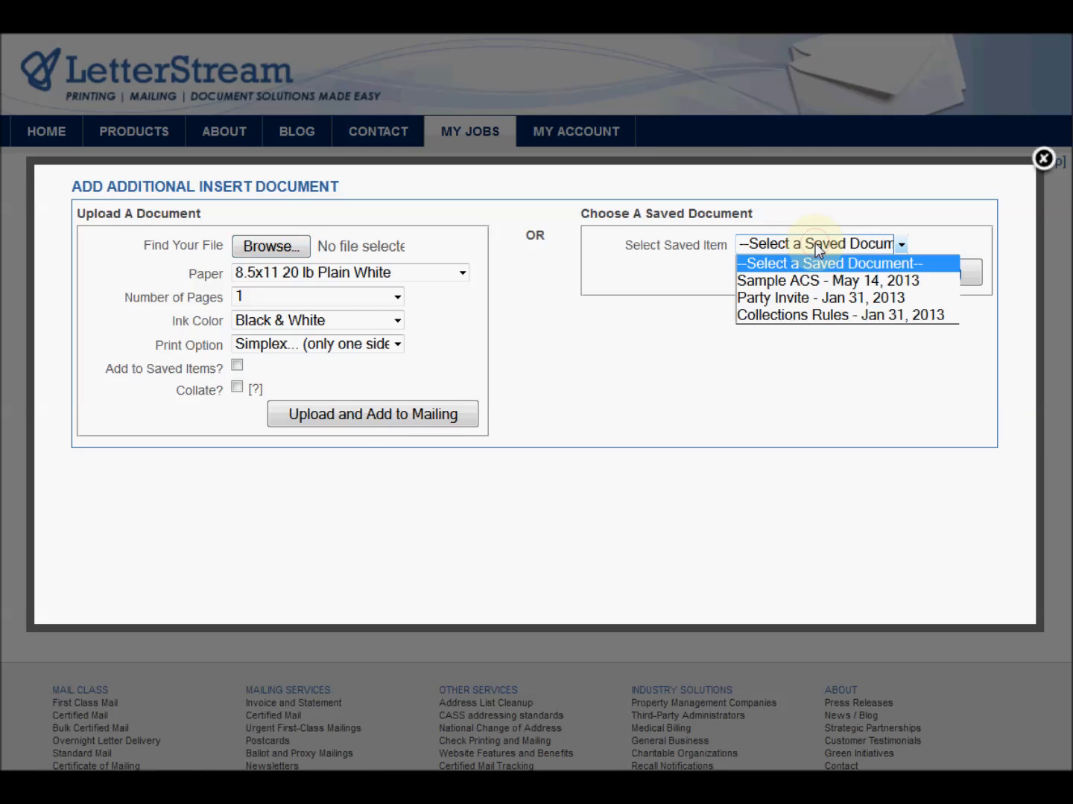
pyautogui.click(811, 246)
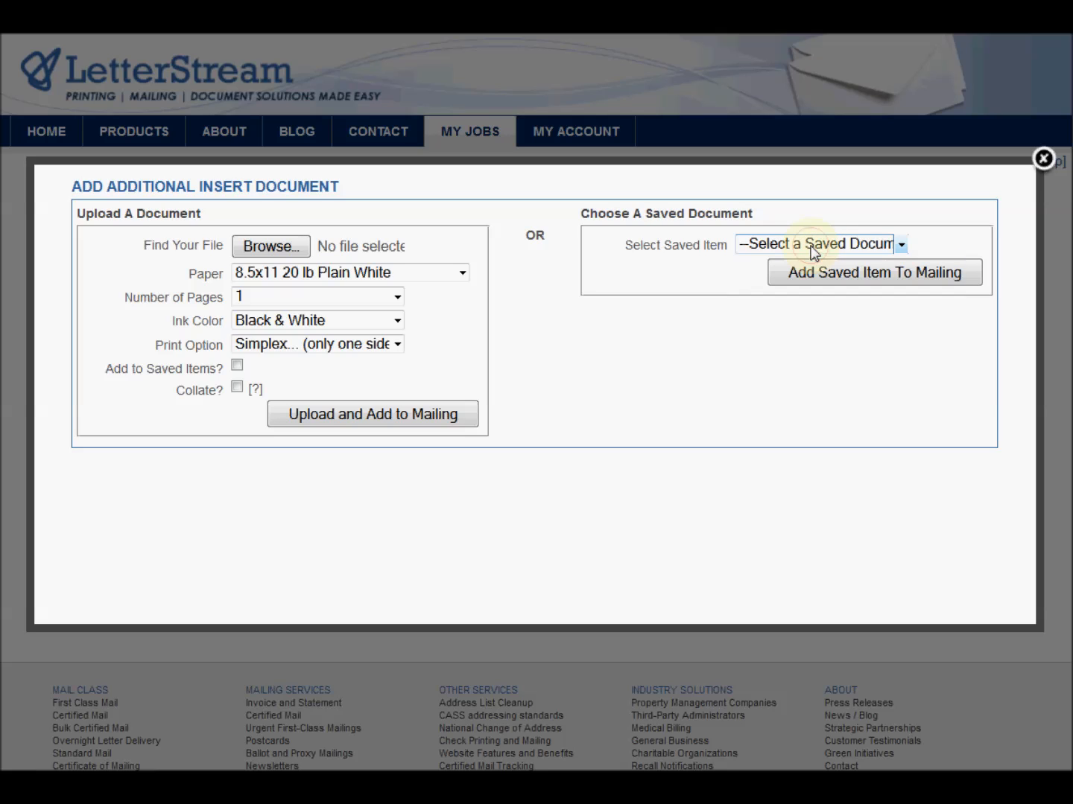
pyautogui.click(271, 251)
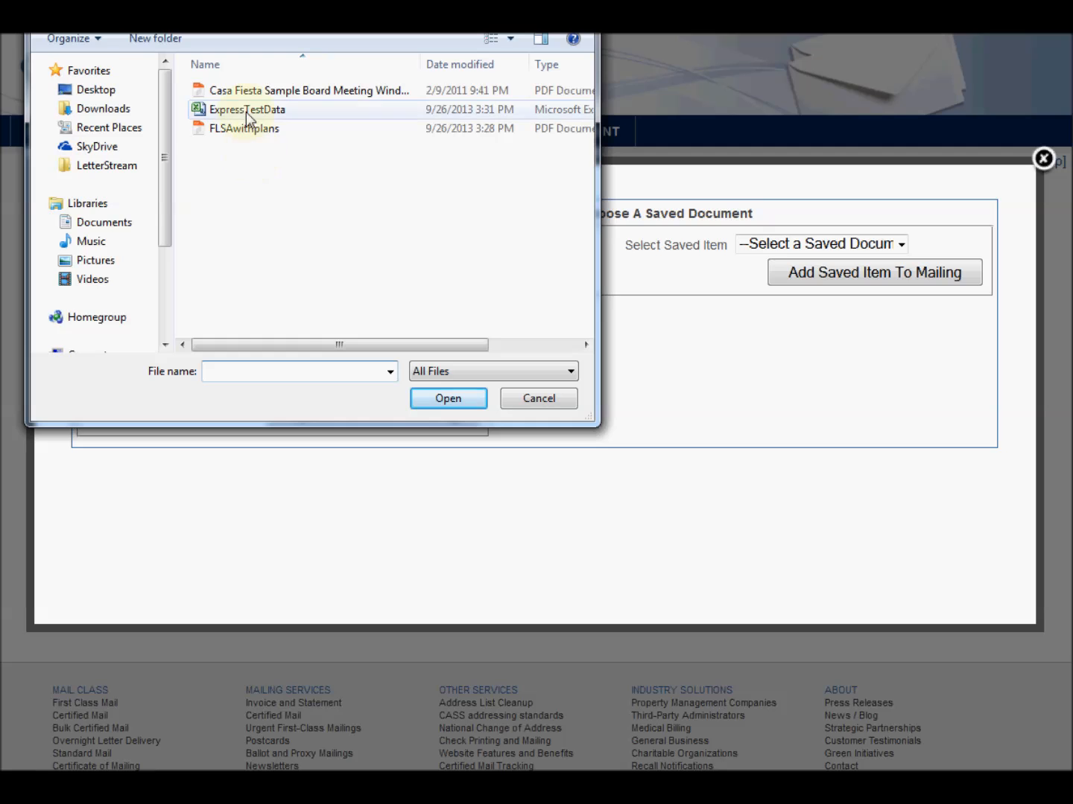
pyautogui.doubleClick(239, 132)
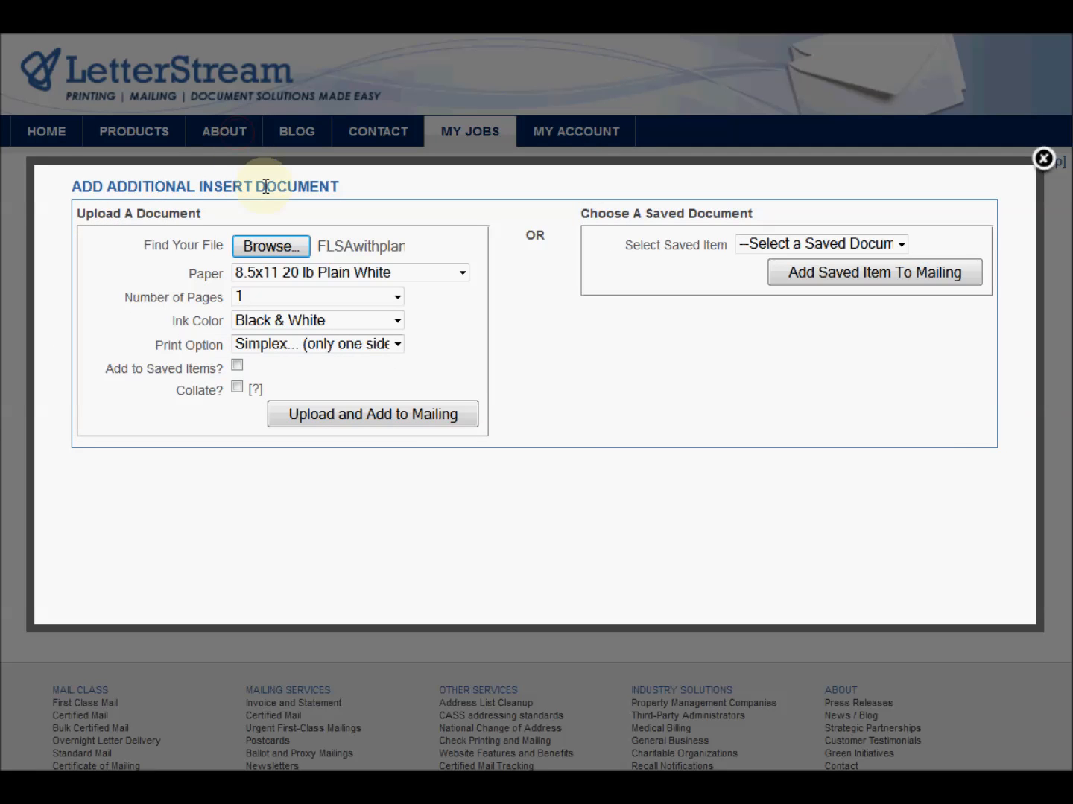
# Set the insert to 3 pages, keeping 8.5x11 20 lb Plain White paper, Black & White ink and Simplex printing
pyautogui.click(318, 275)
pyautogui.click(317, 274)
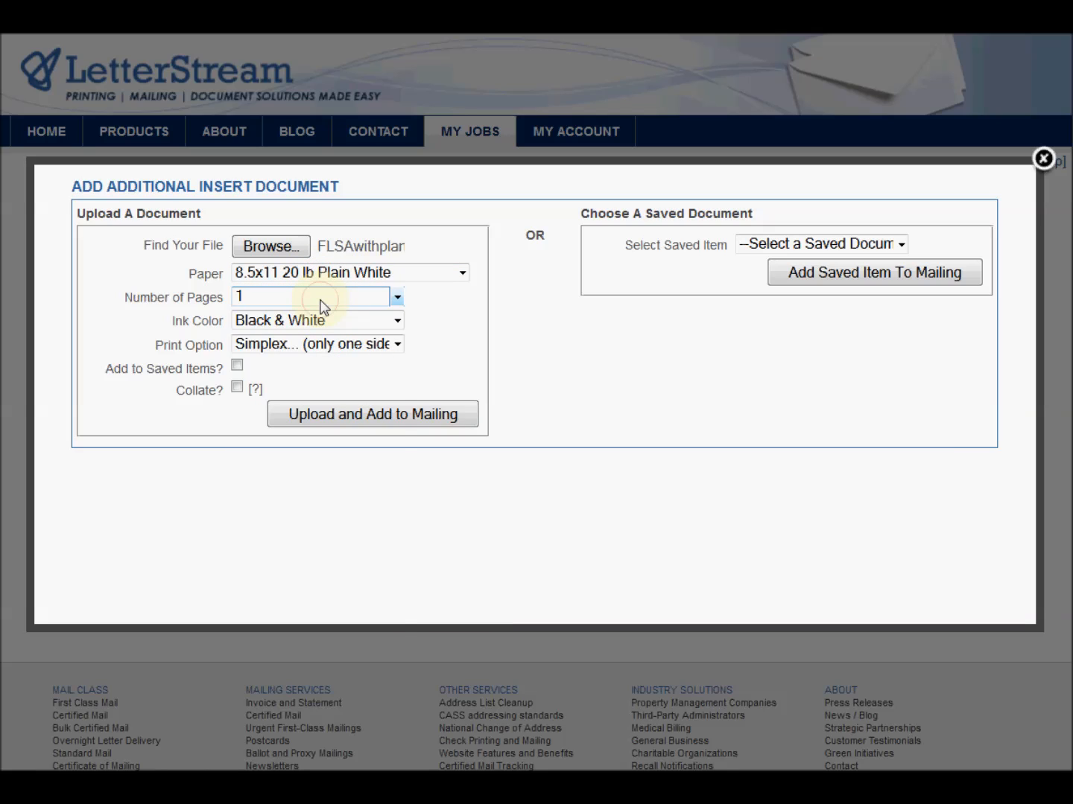
pyautogui.click(320, 299)
pyautogui.click(295, 357)
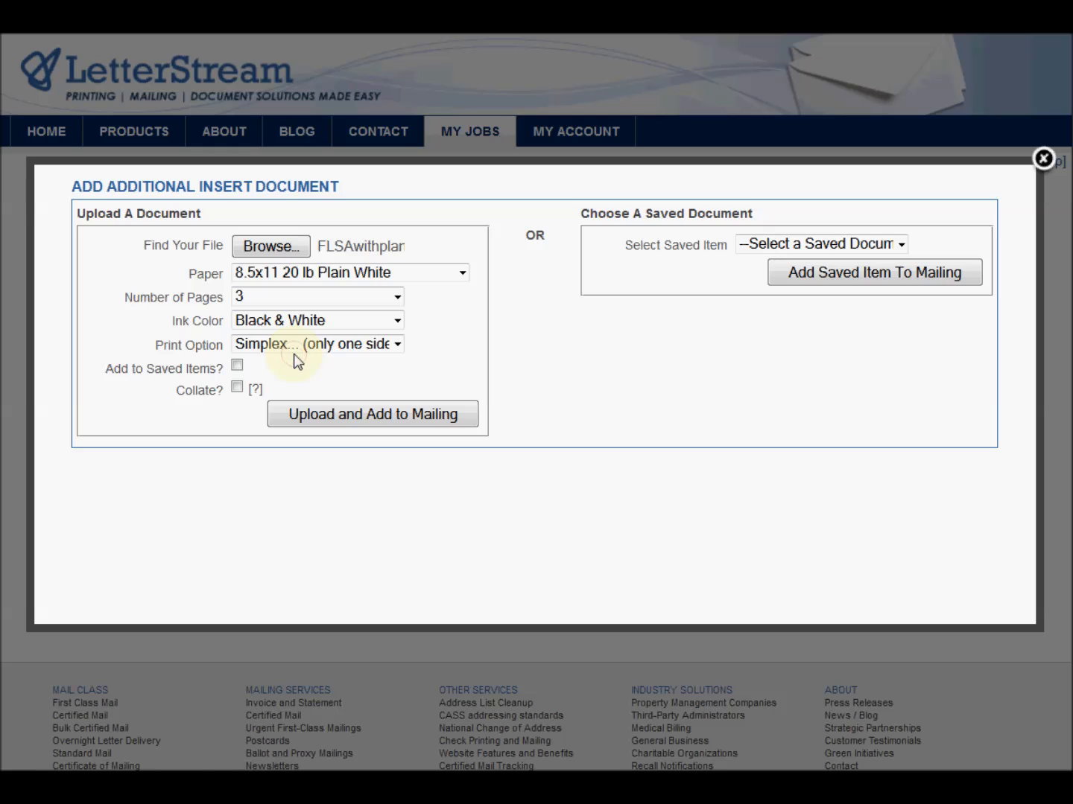
pyautogui.click(314, 322)
pyautogui.click(313, 322)
pyautogui.click(304, 346)
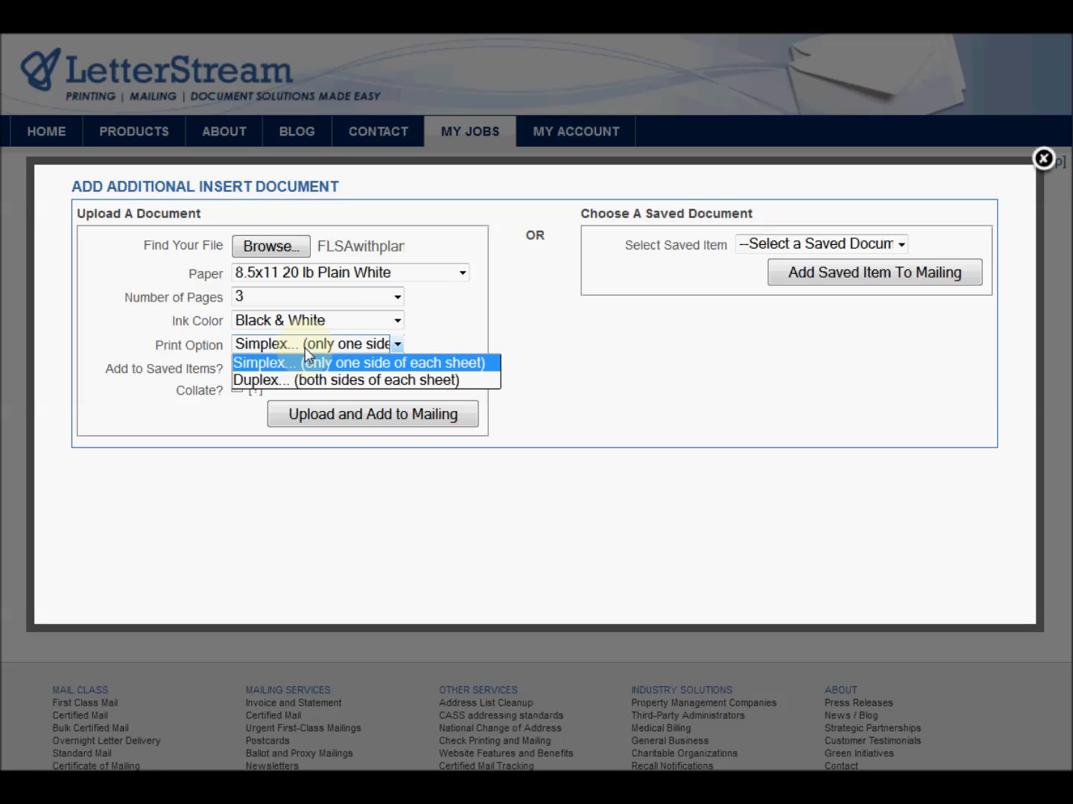
pyautogui.click(305, 348)
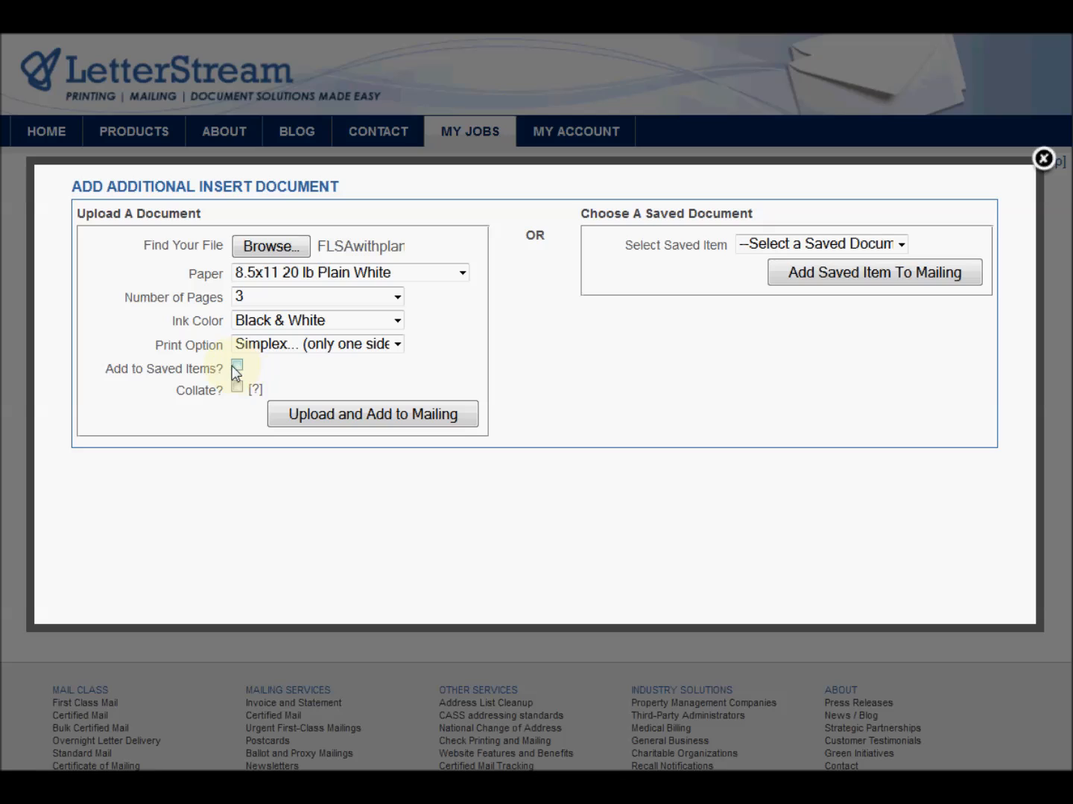
# Mark the insert for saved items under the name "employee doc" and upload it to the mailing
pyautogui.moveTo(237, 369)
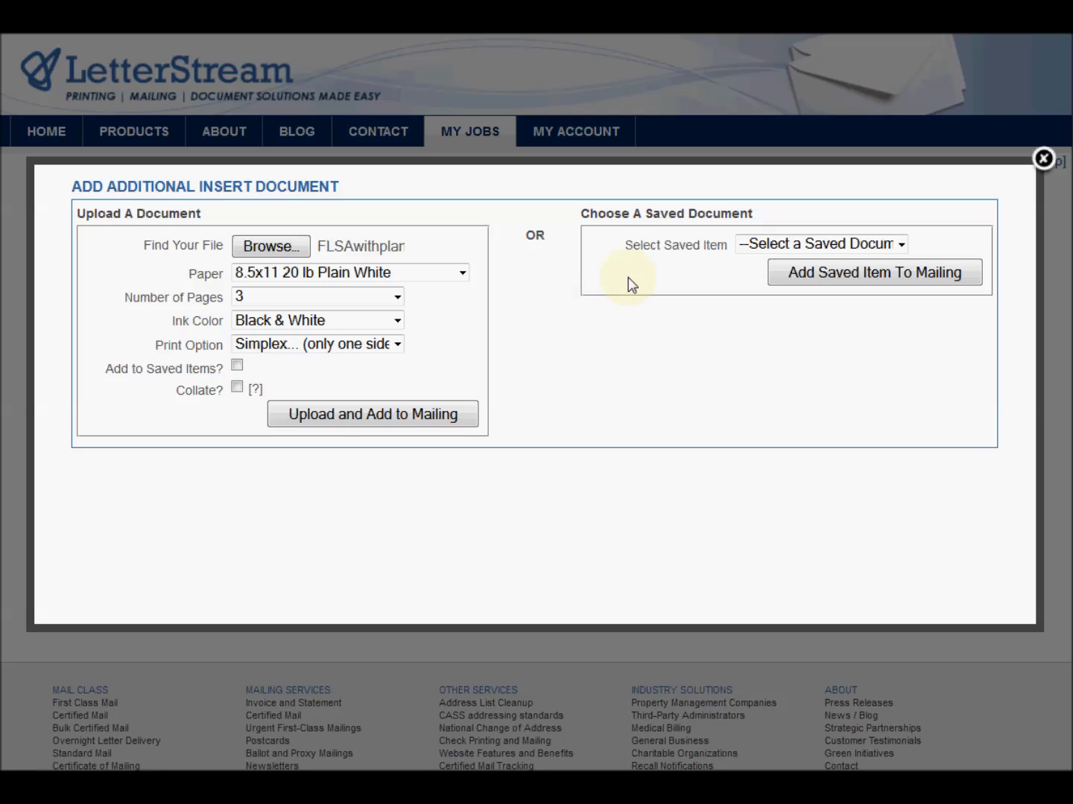
pyautogui.click(237, 366)
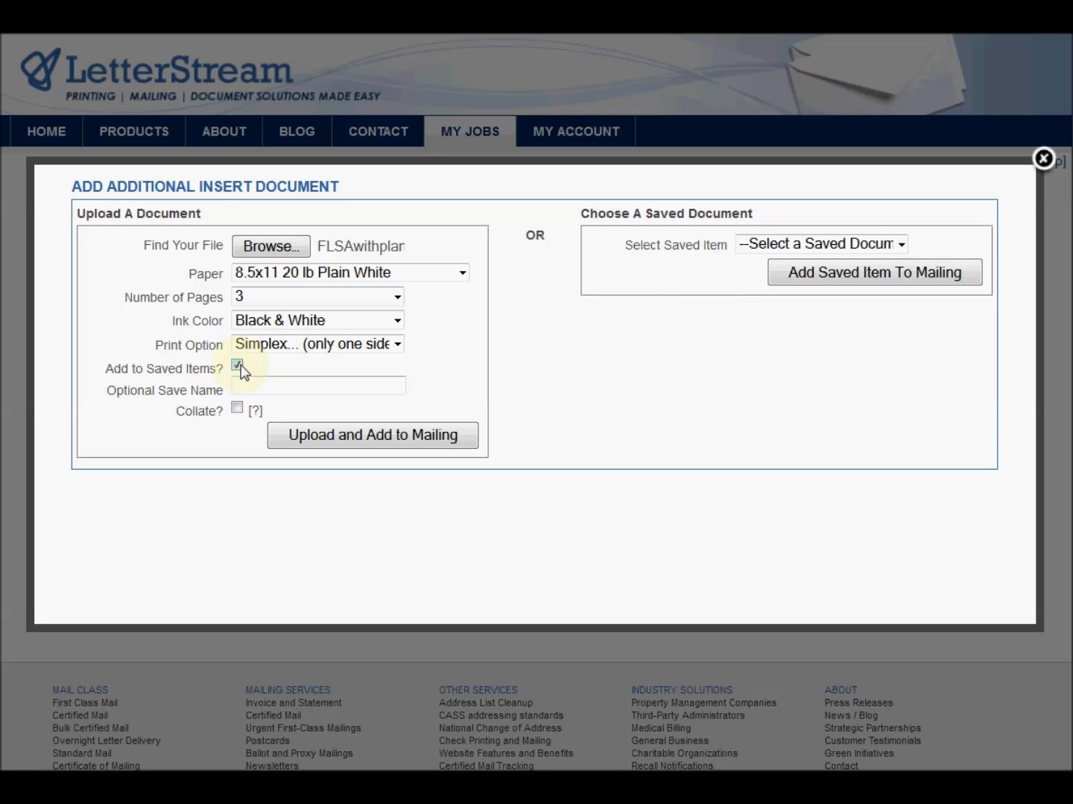
pyautogui.write('emploty')
pyautogui.press('BackSpace')
pyautogui.press('BackSpace')
pyautogui.write('yrr')
pyautogui.write(' doc')
pyautogui.click(291, 386)
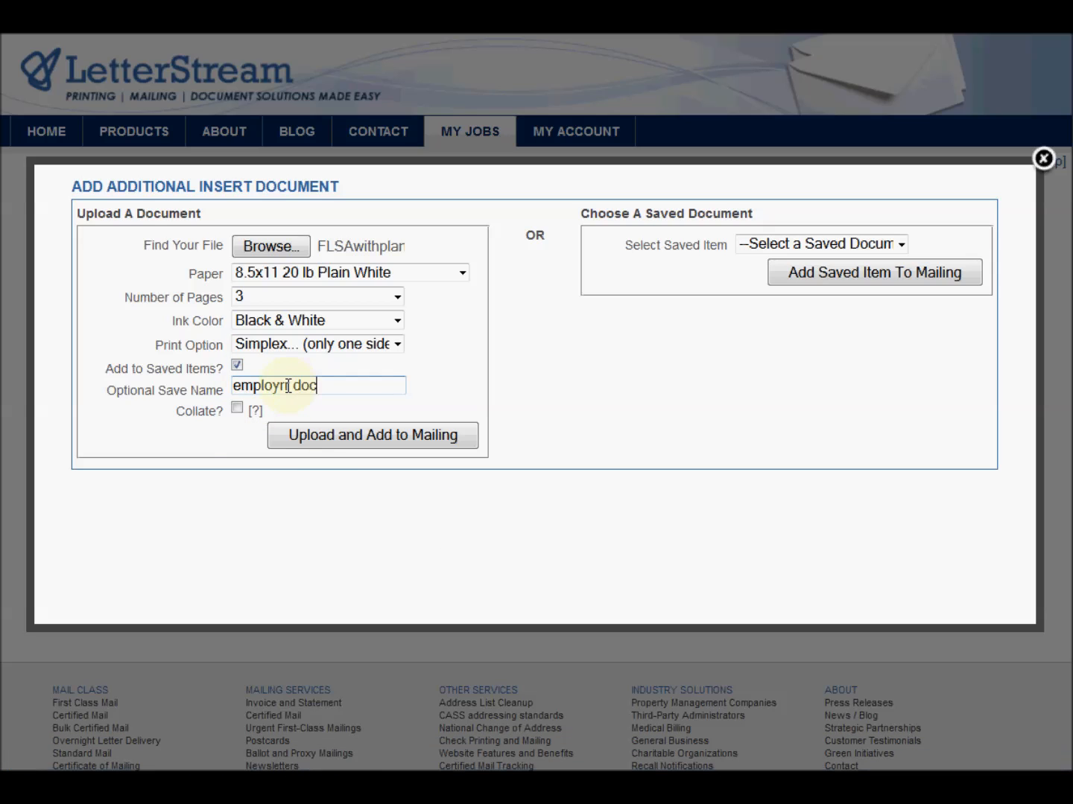
pyautogui.press('BackSpace')
pyautogui.press('BackSpace')
pyautogui.write('ee')
pyautogui.click(416, 439)
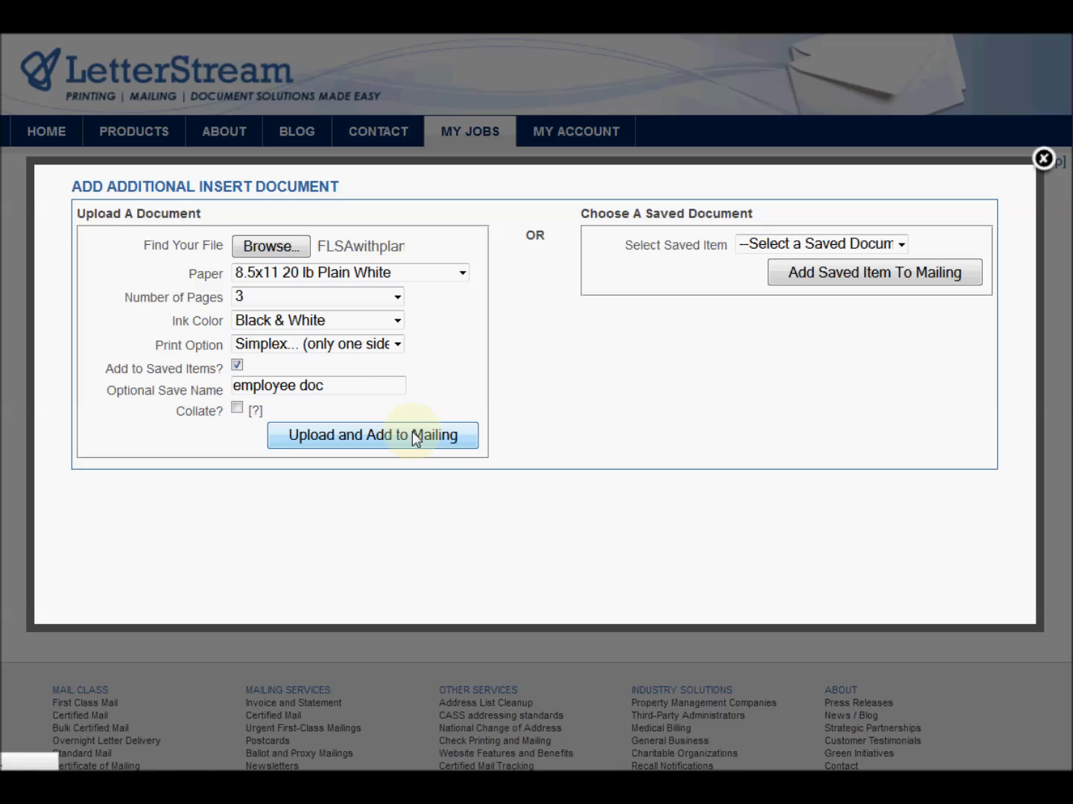
pyautogui.click(414, 439)
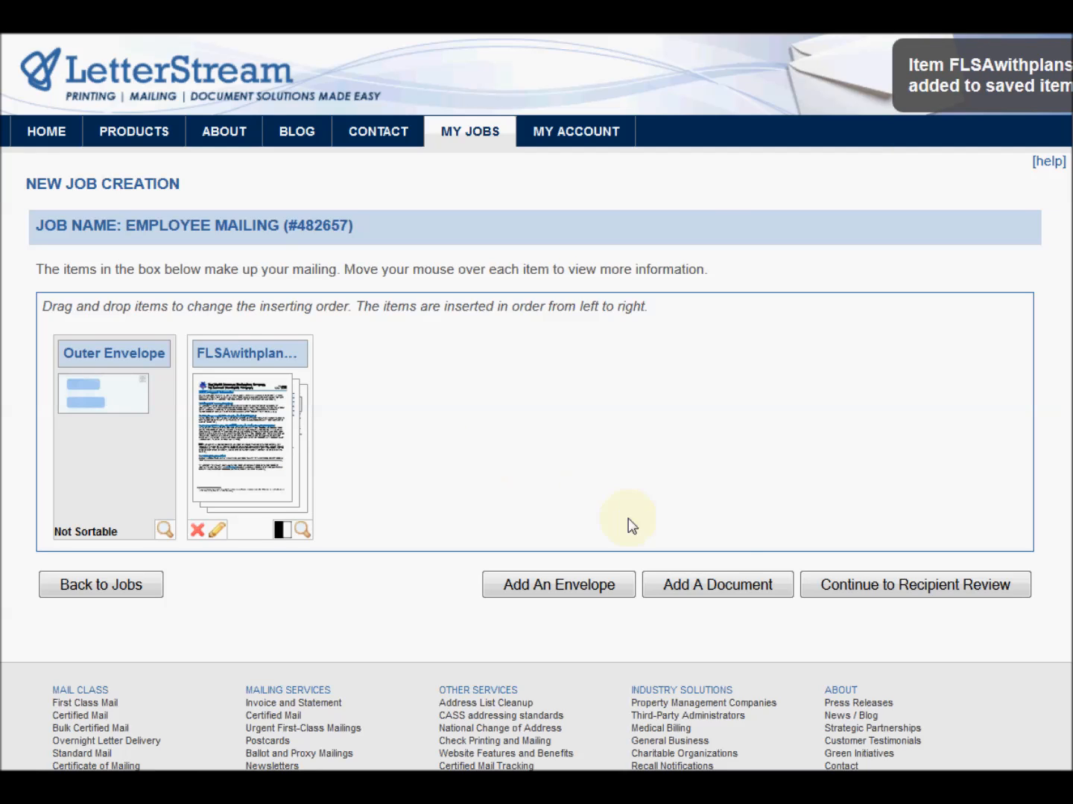
# Look over the options for adding another insert document and an additional envelope, closing both without adding anything
pyautogui.click(722, 585)
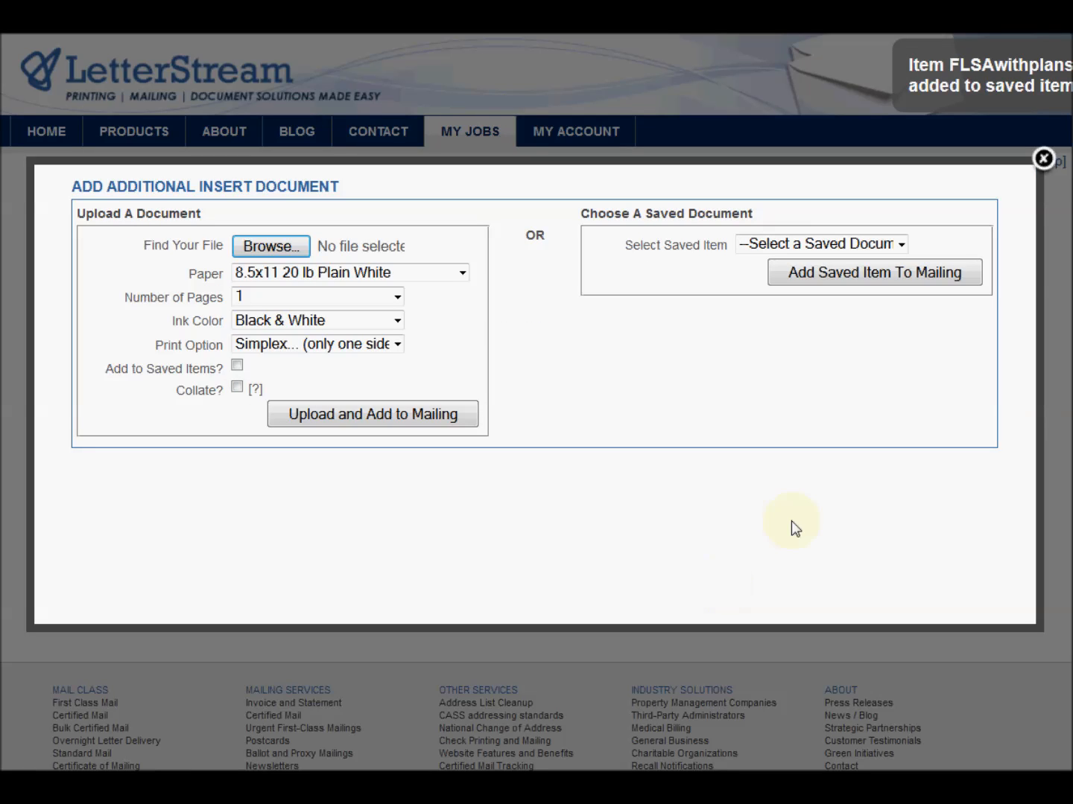
pyautogui.click(1042, 158)
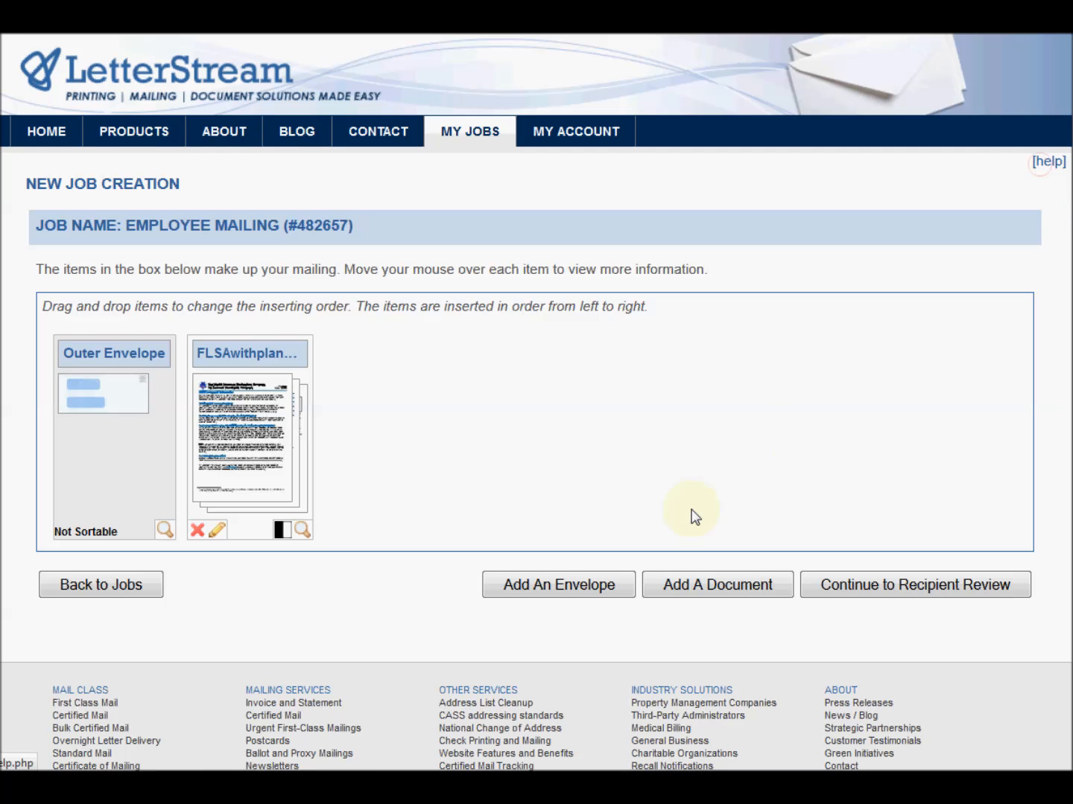
pyautogui.click(553, 588)
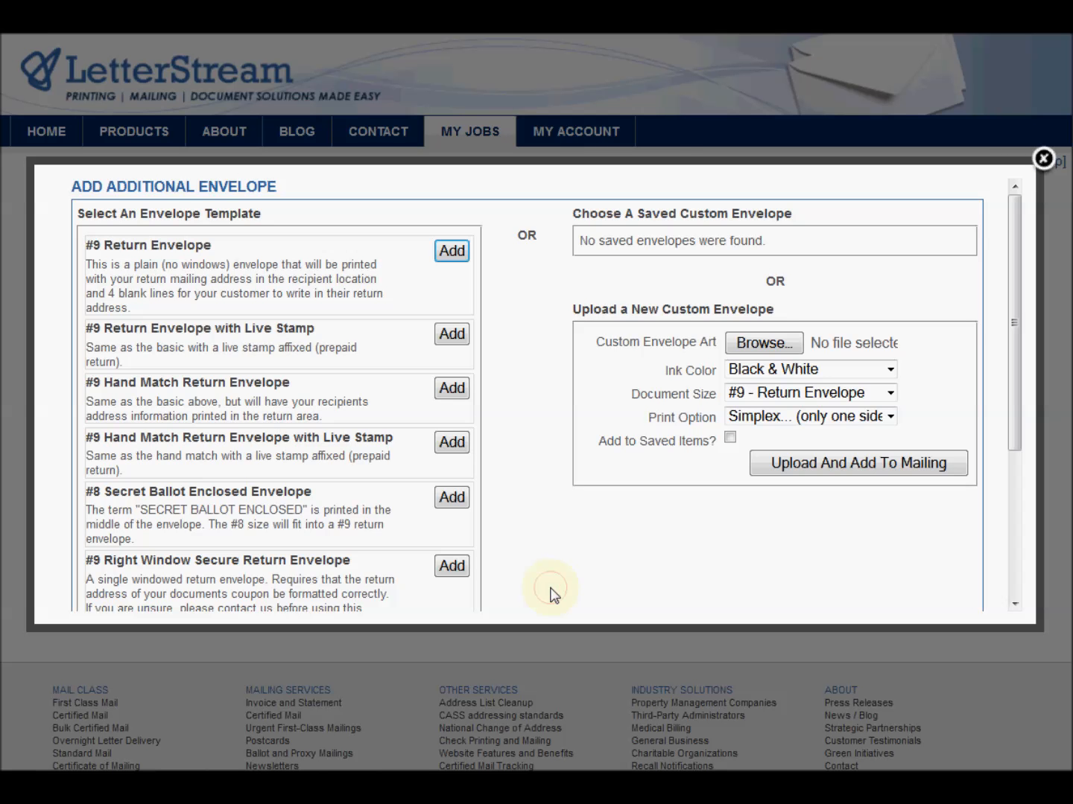
pyautogui.scroll(-5, 332, 485)
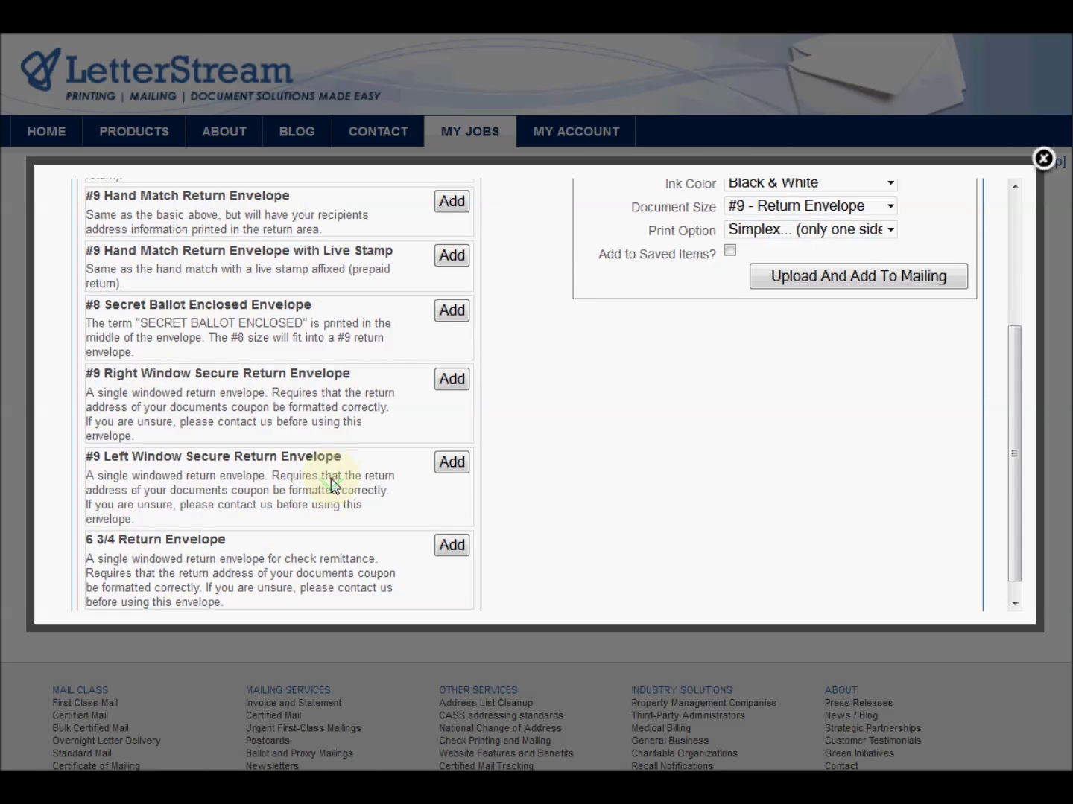
pyautogui.scroll(3, 332, 479)
pyautogui.scroll(3, 331, 479)
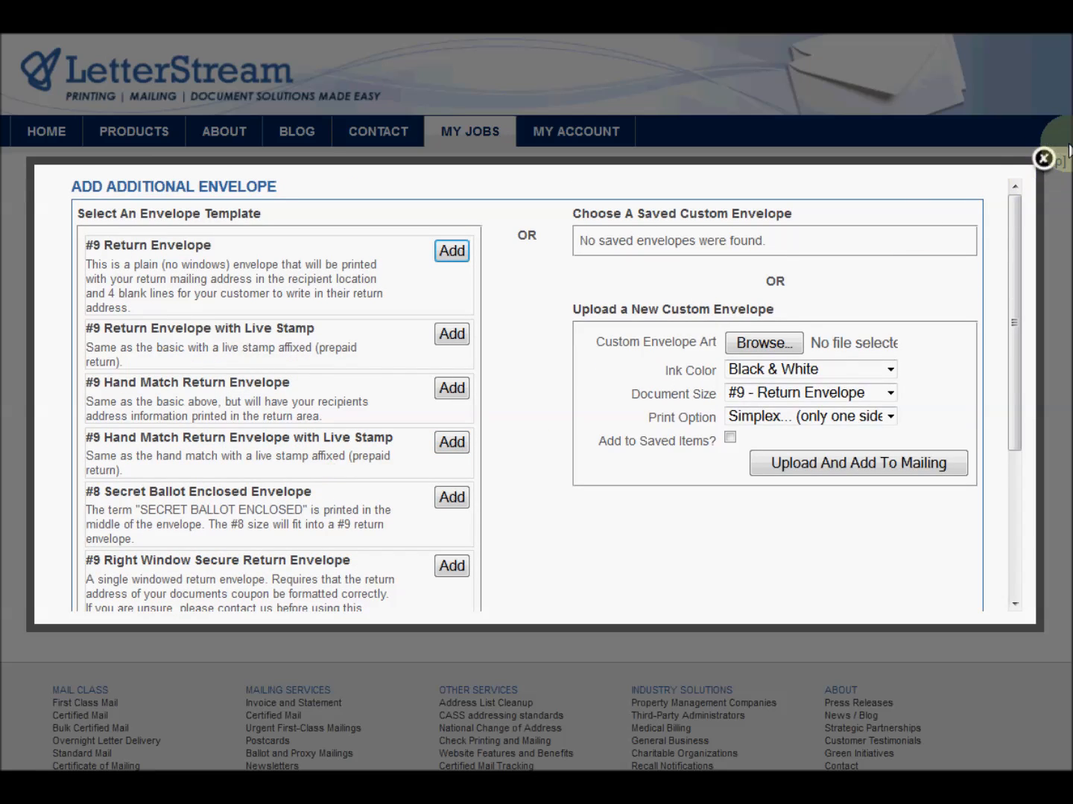
pyautogui.click(1044, 159)
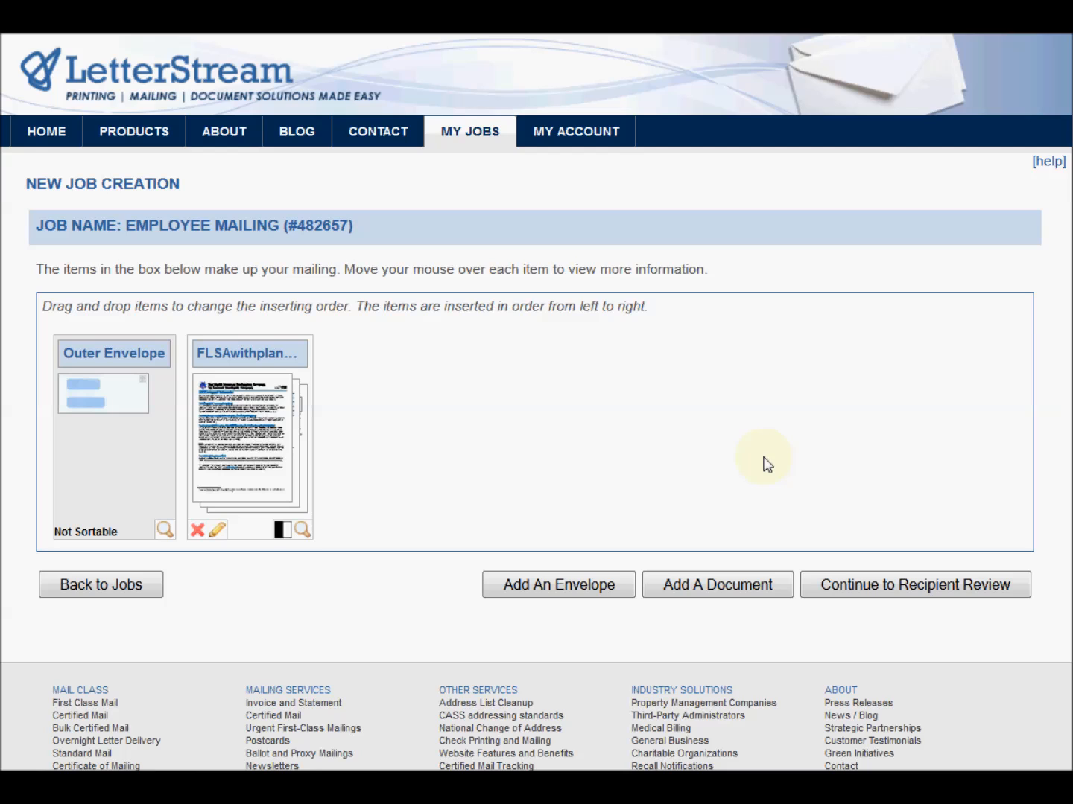
# Continue to the recipient review, look over the active recipients, and check the first recipient's proof
pyautogui.click(948, 592)
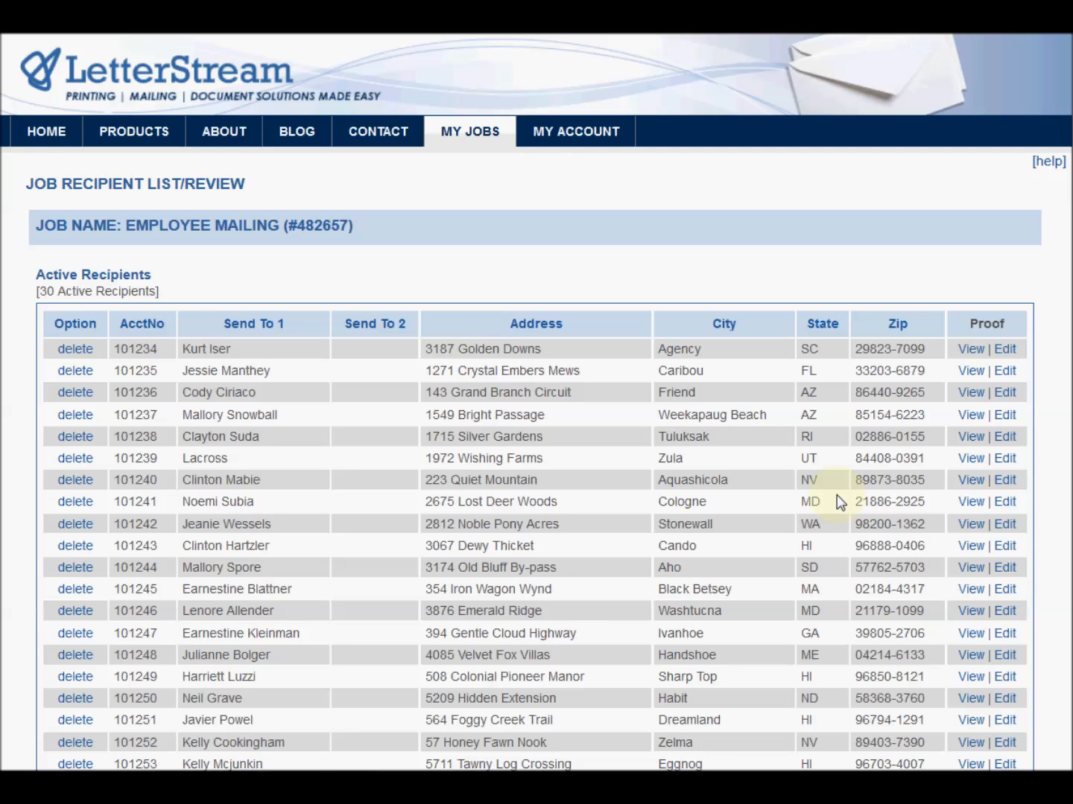
pyautogui.scroll(-4, 840, 505)
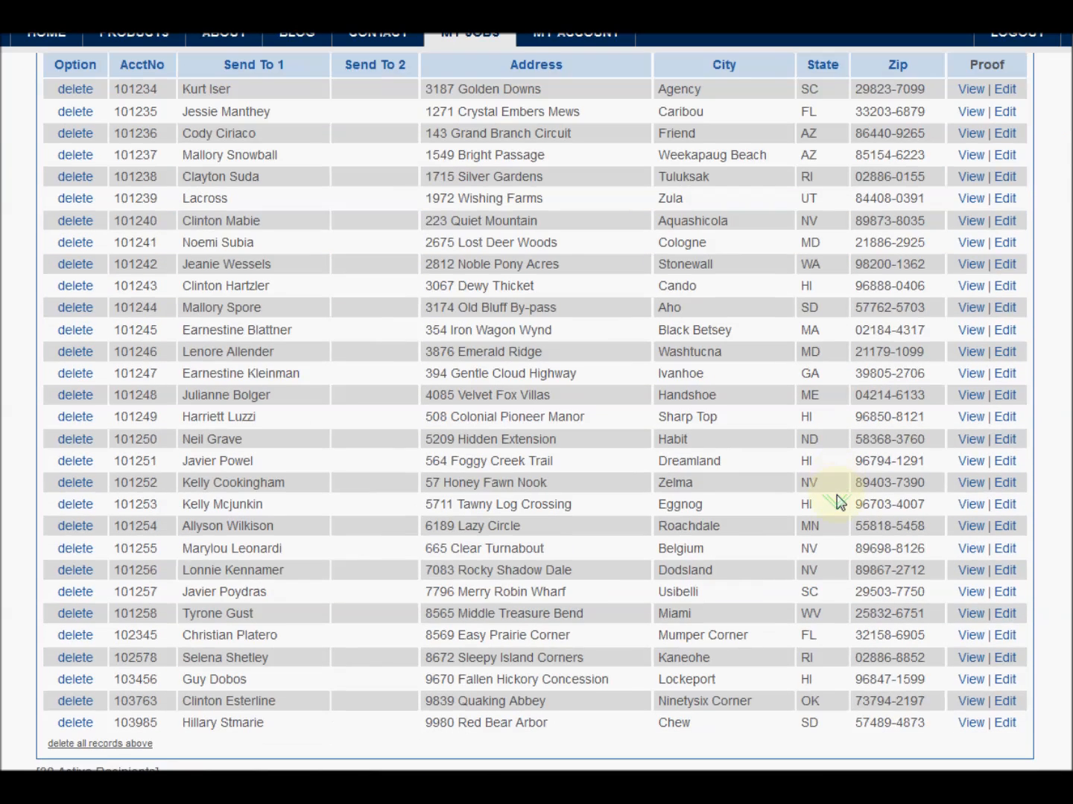
pyautogui.scroll(2, 840, 503)
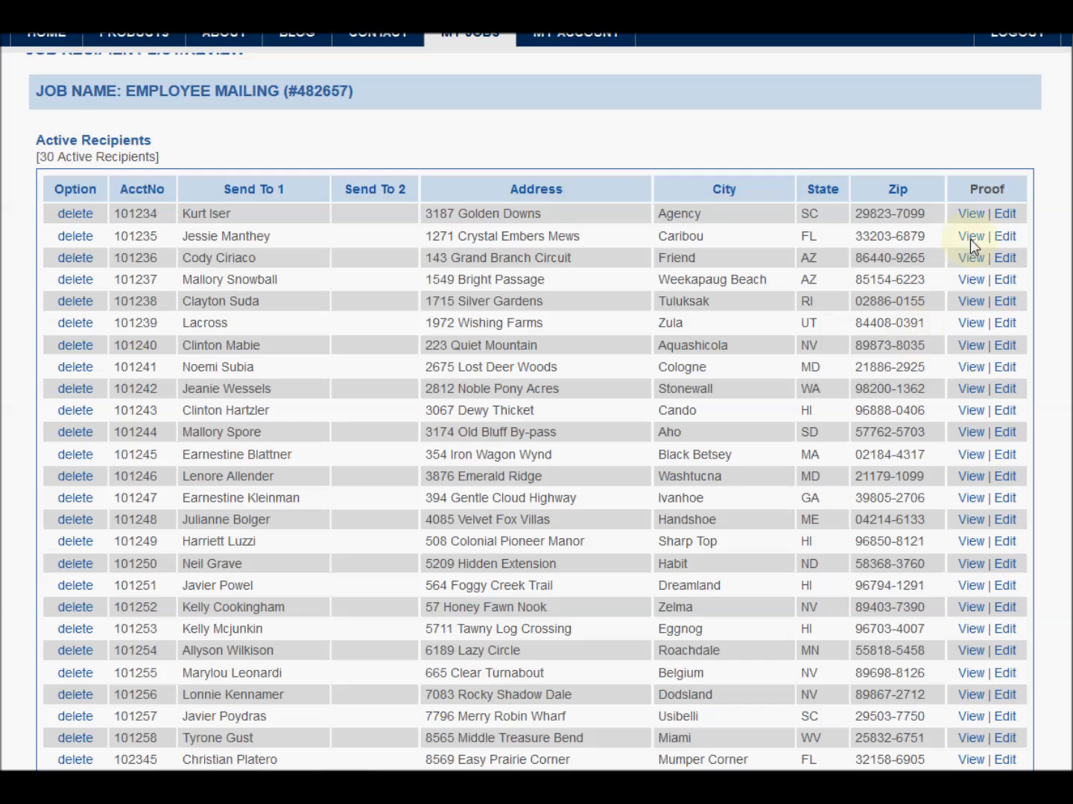
pyautogui.click(971, 216)
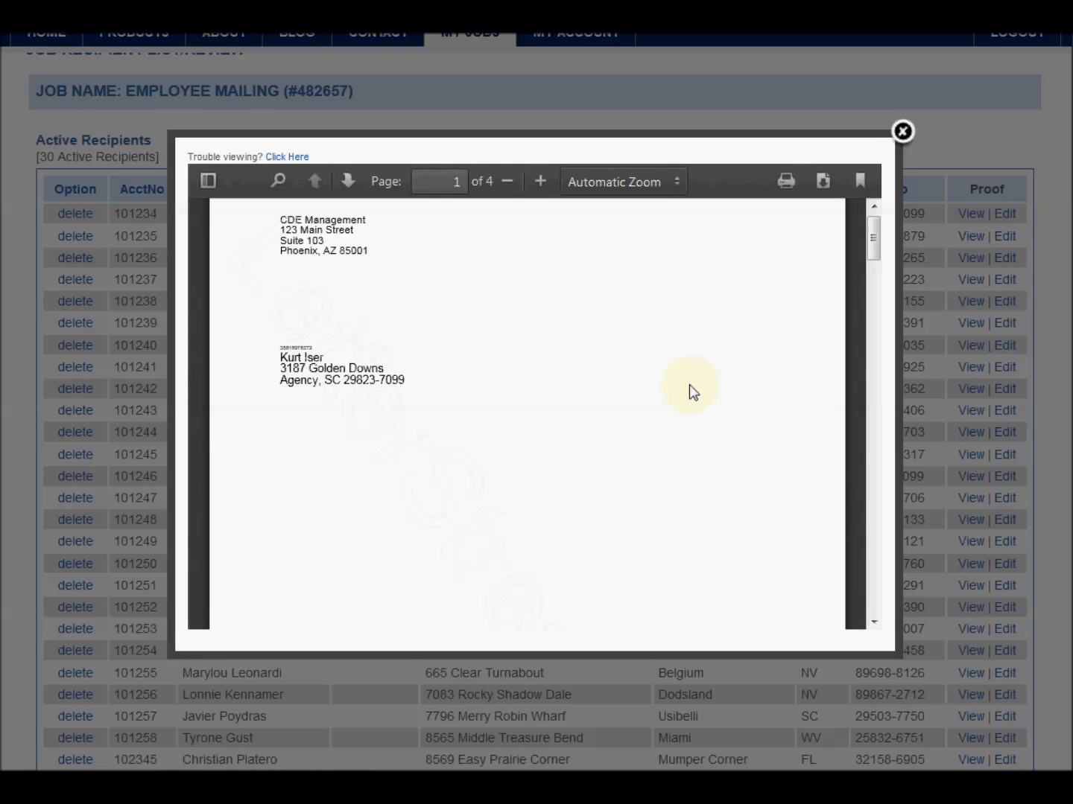
pyautogui.scroll(-10, 616, 379)
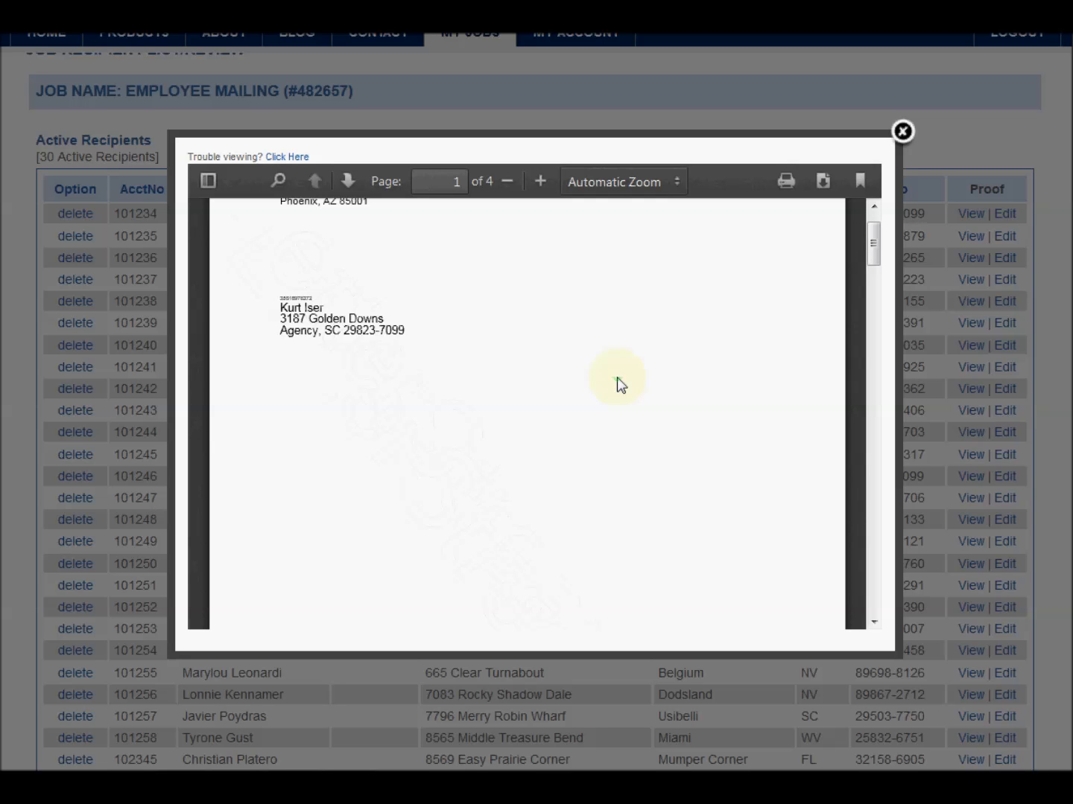
pyautogui.scroll(-12, 618, 383)
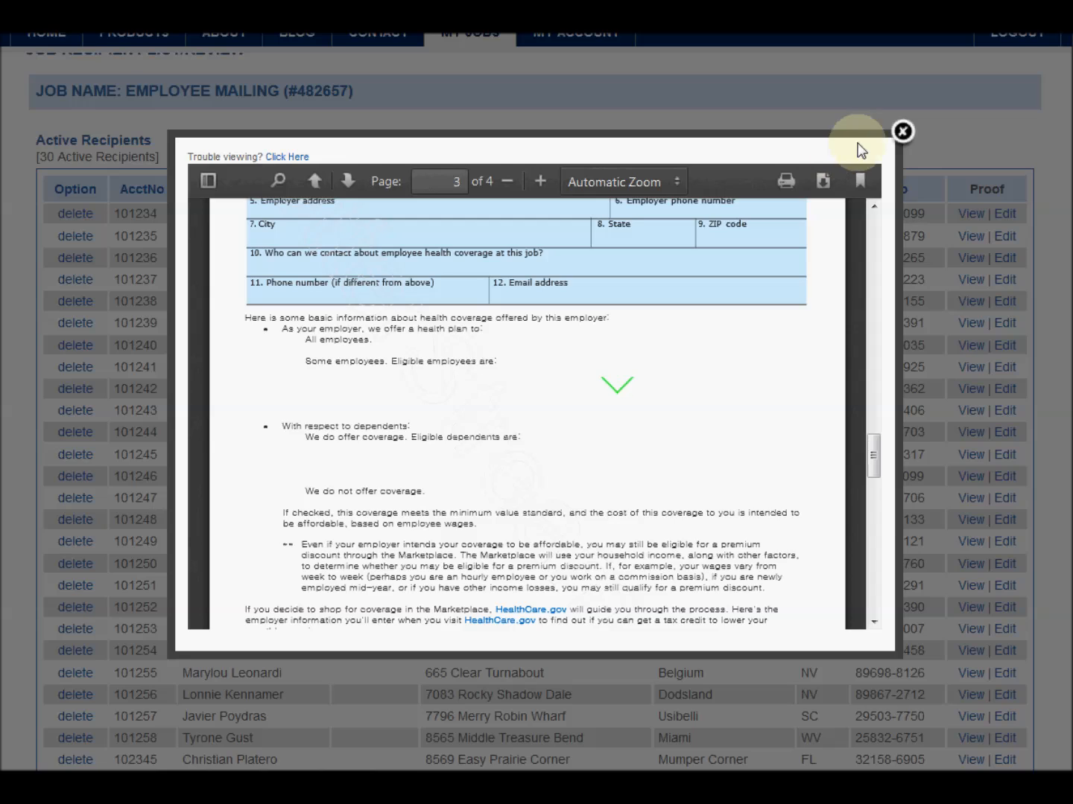
pyautogui.click(902, 131)
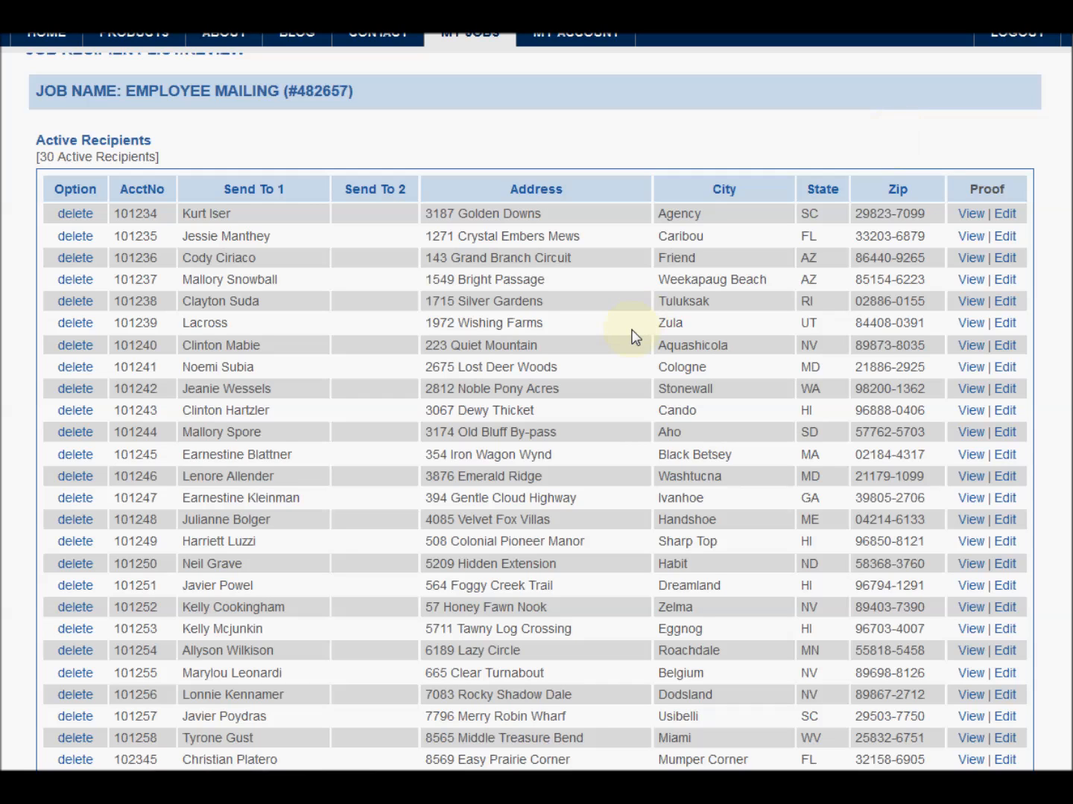
# Delete the fifth recipient from the active list and restore it from the deleted recipients
pyautogui.click(76, 301)
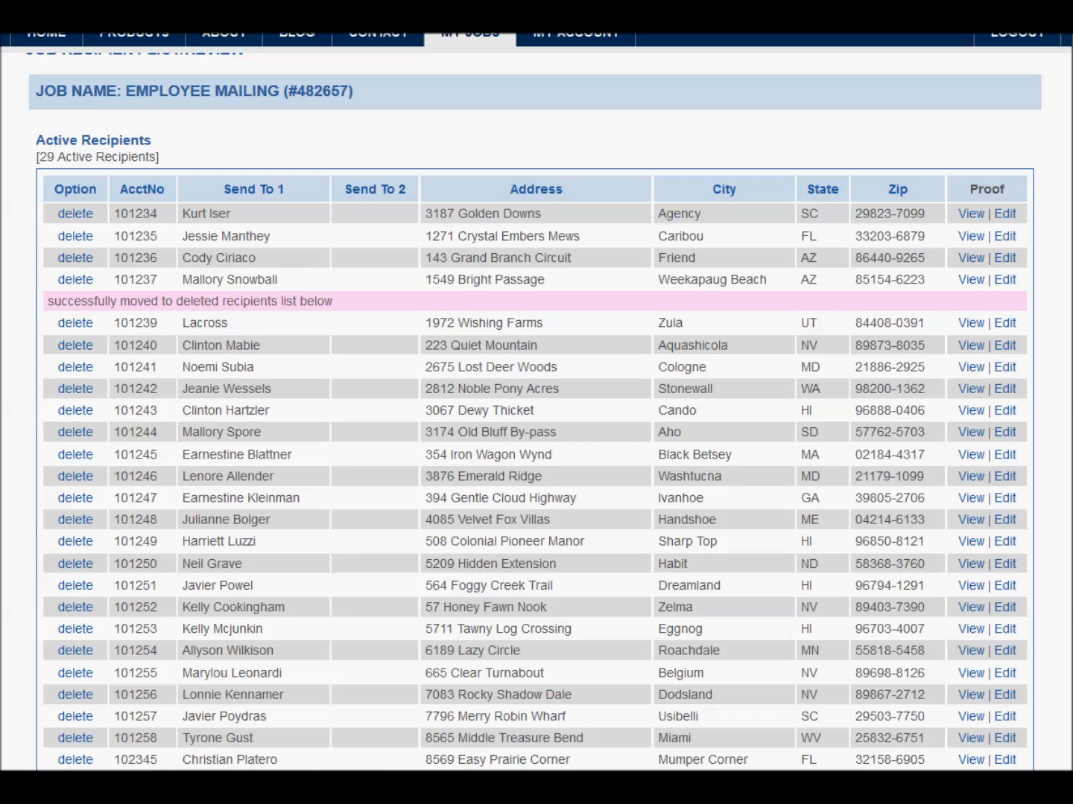
pyautogui.scroll(-3, 75, 307)
pyautogui.scroll(-4, 520, 410)
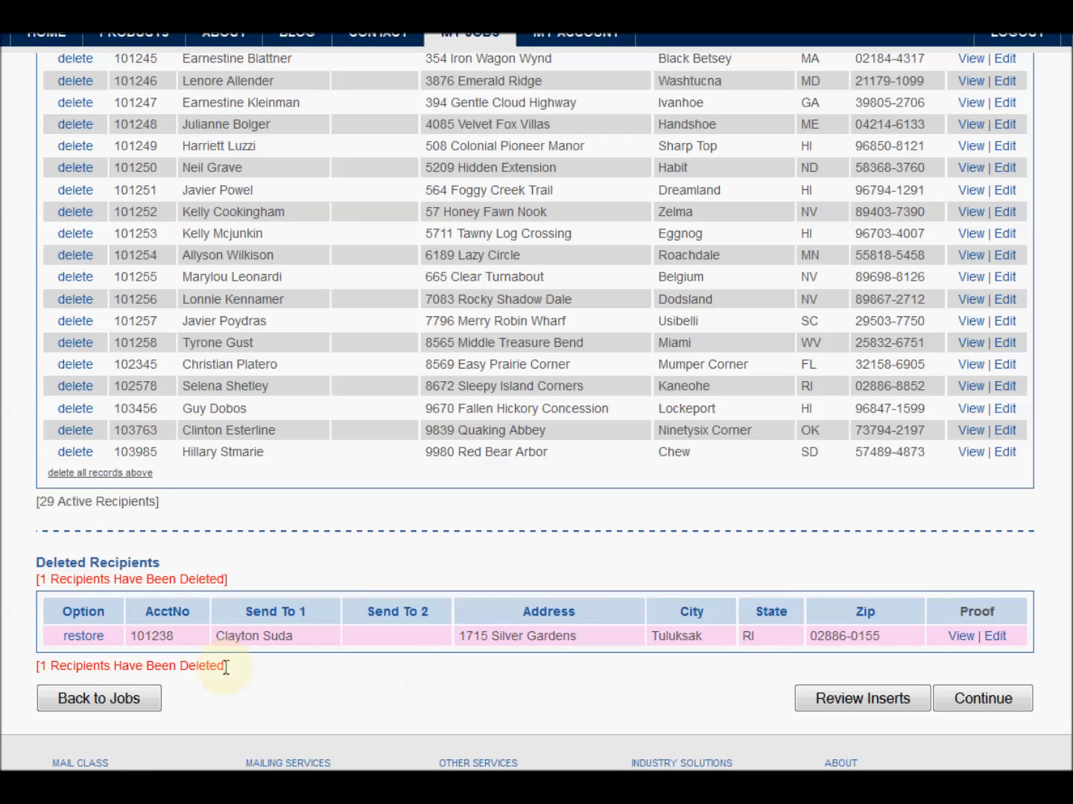
pyautogui.click(77, 637)
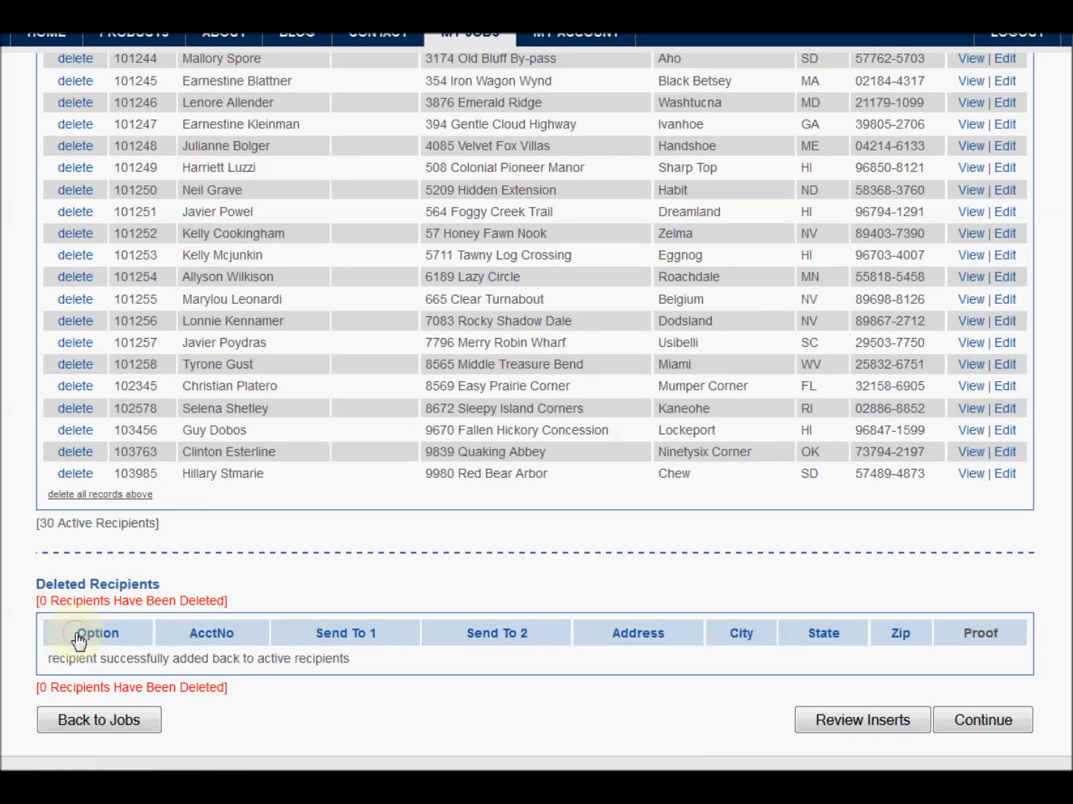
# Accept the reviewed recipient list, check the required acknowledgement, and confirm the job quantity to continue to billing
pyautogui.scroll(3, 509, 590)
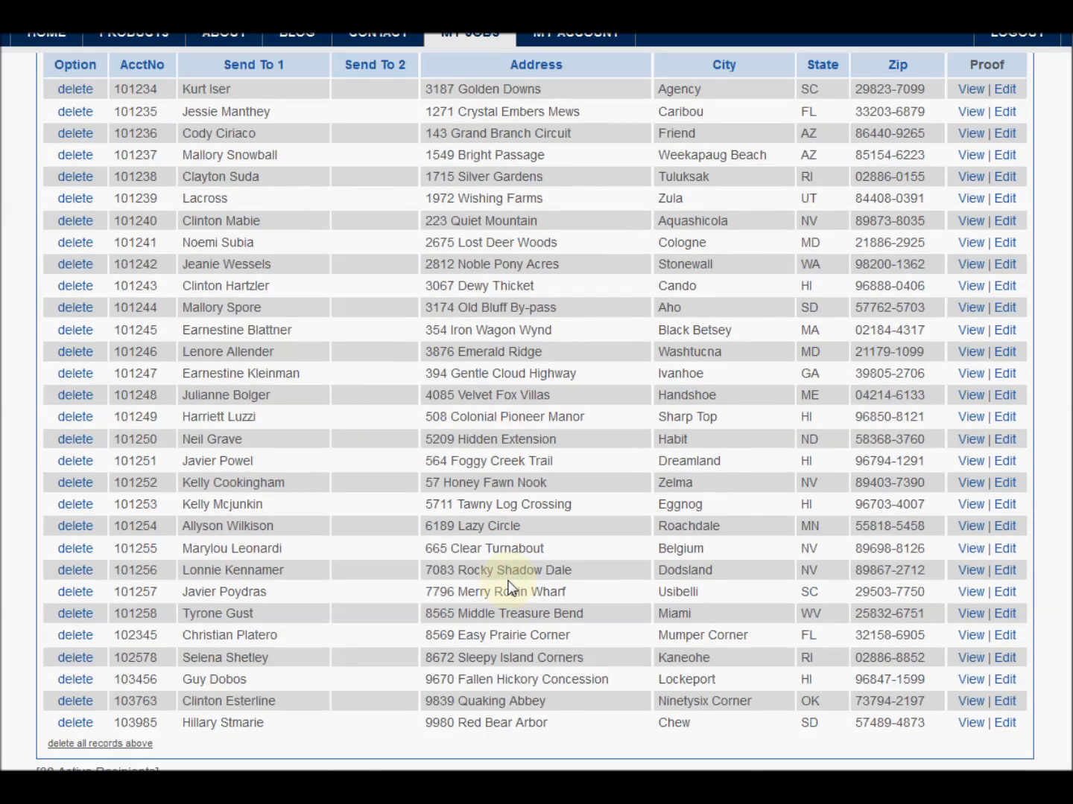
pyautogui.scroll(-3, 508, 590)
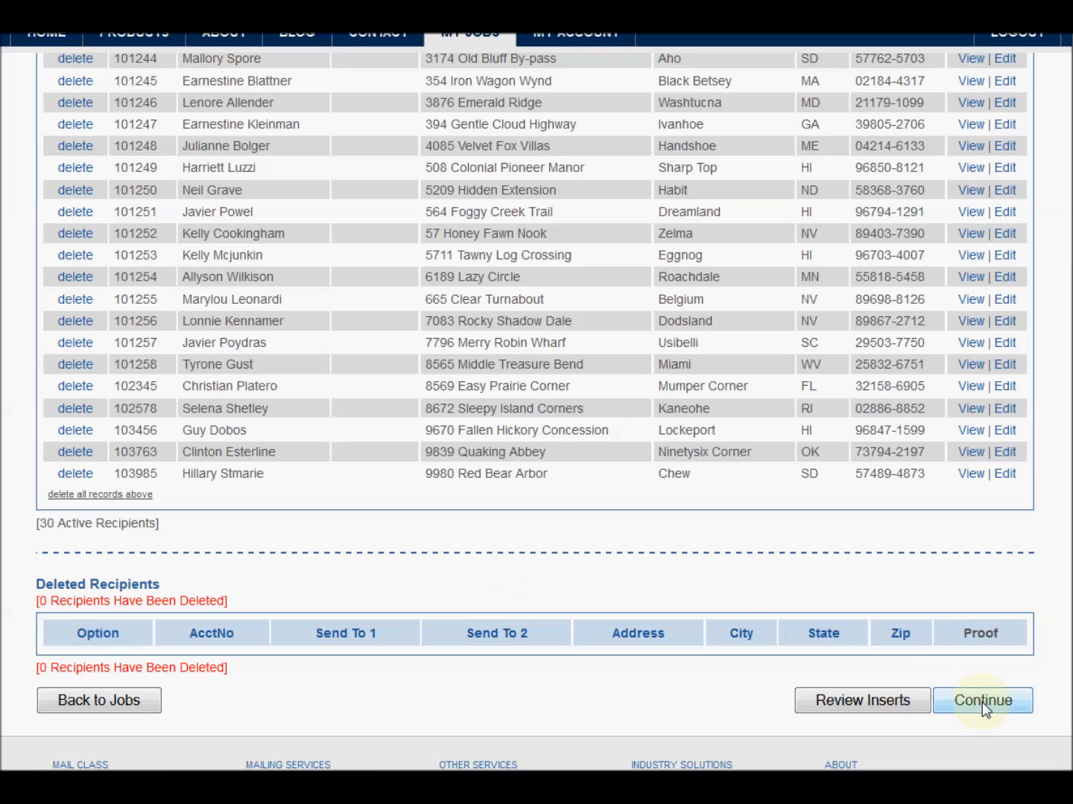
pyautogui.click(982, 702)
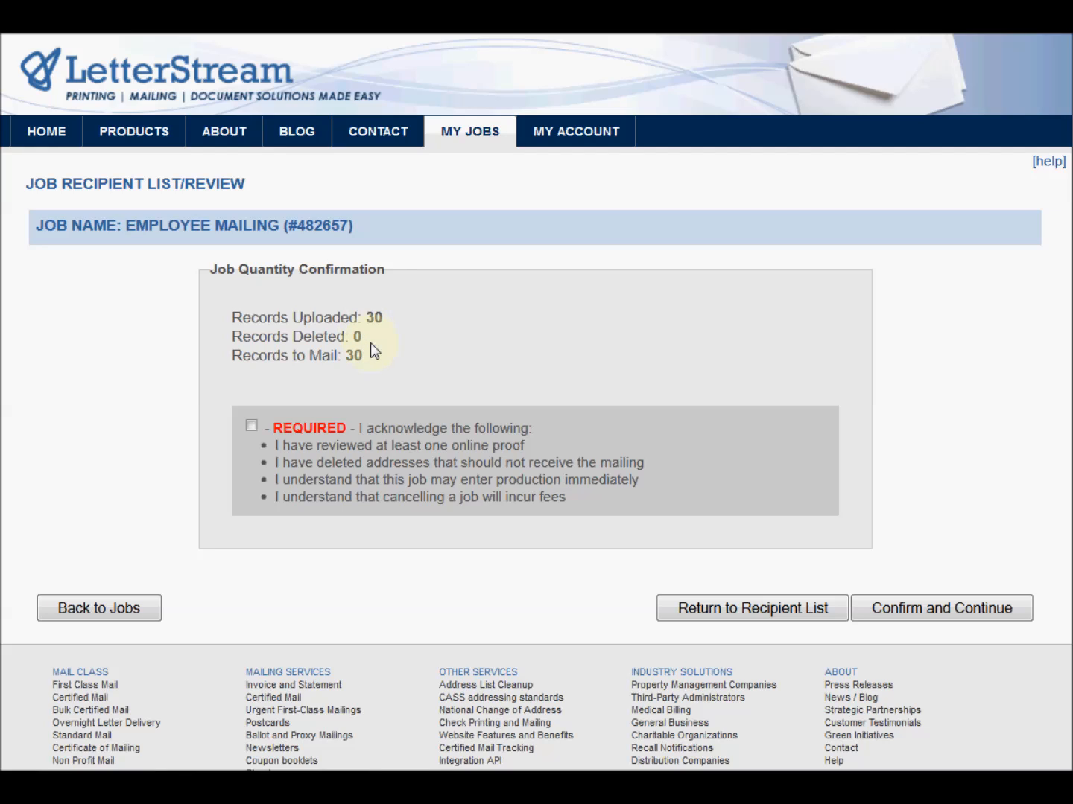
pyautogui.click(251, 427)
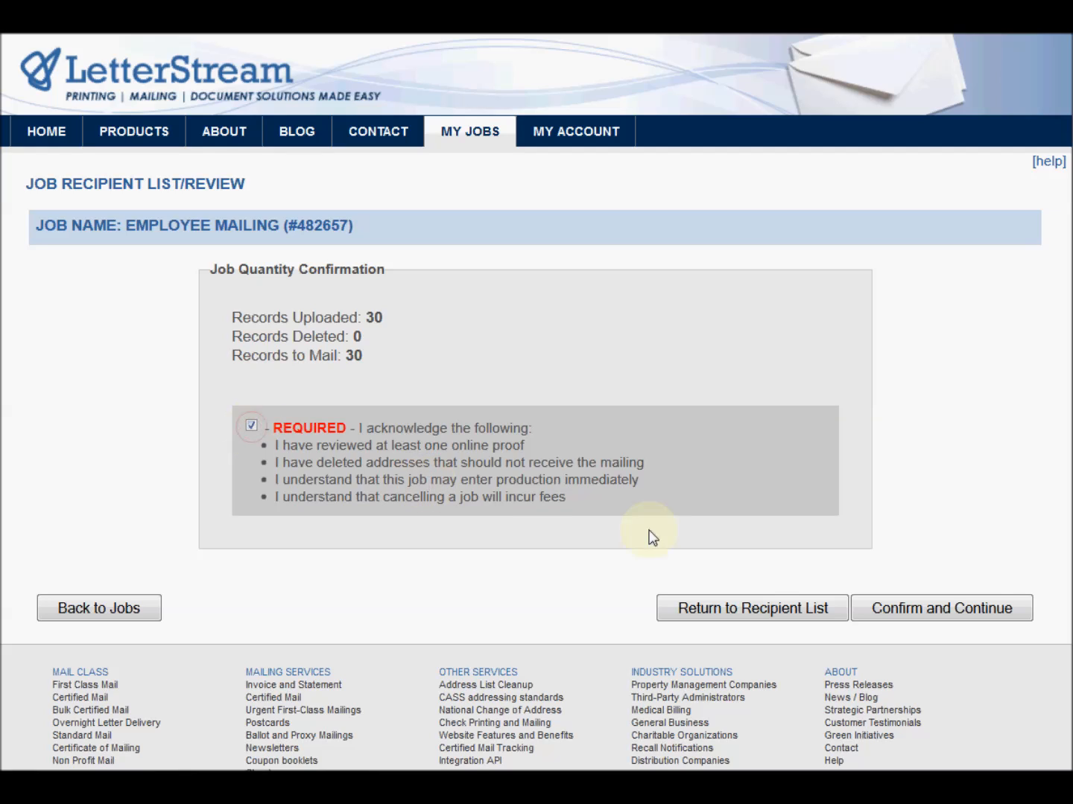
pyautogui.click(969, 610)
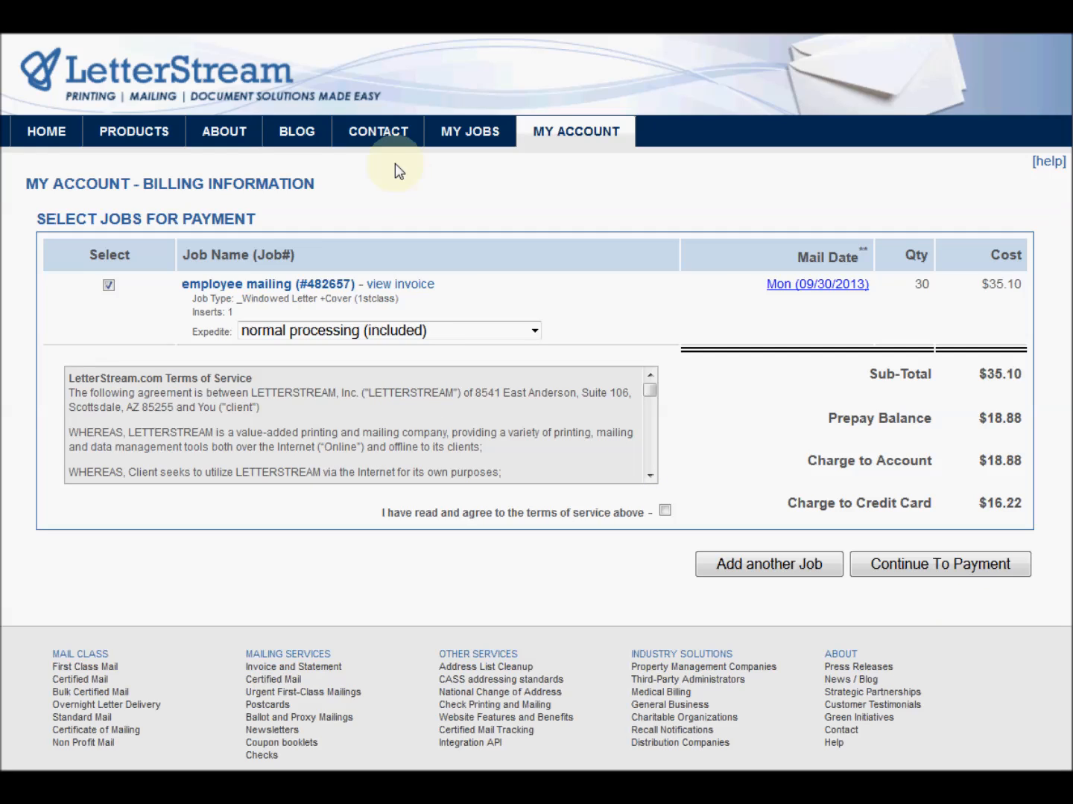
# Open the LetterStream contact page
pyautogui.click(379, 136)
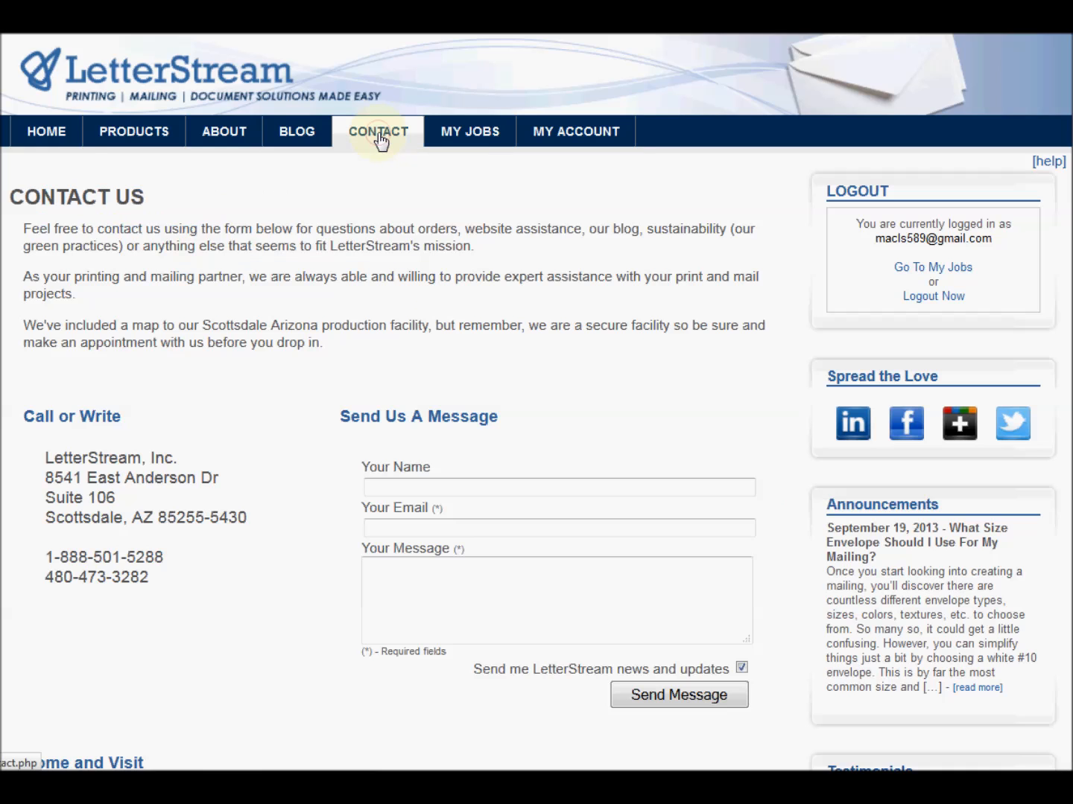